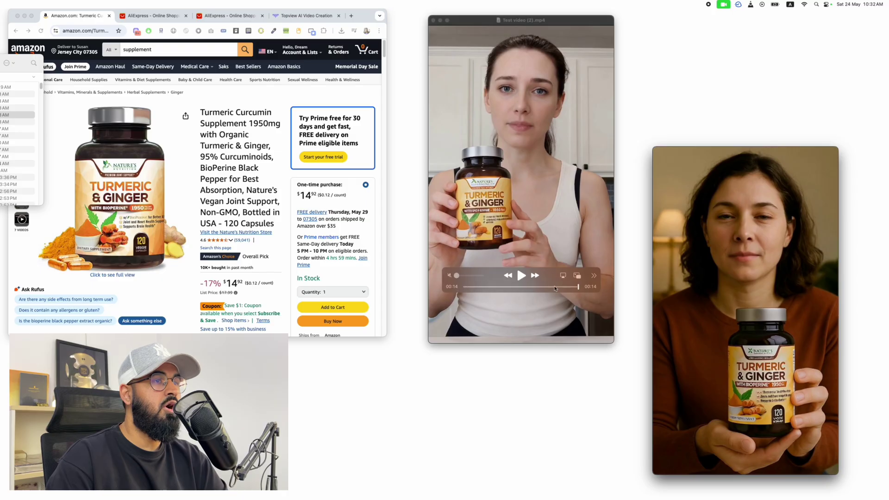
Scrub Test video (1) between 2 and 8 seconds, then play it from 5 seconds.
left_click(459, 287)
left_click_drag(459, 287, 536, 287)
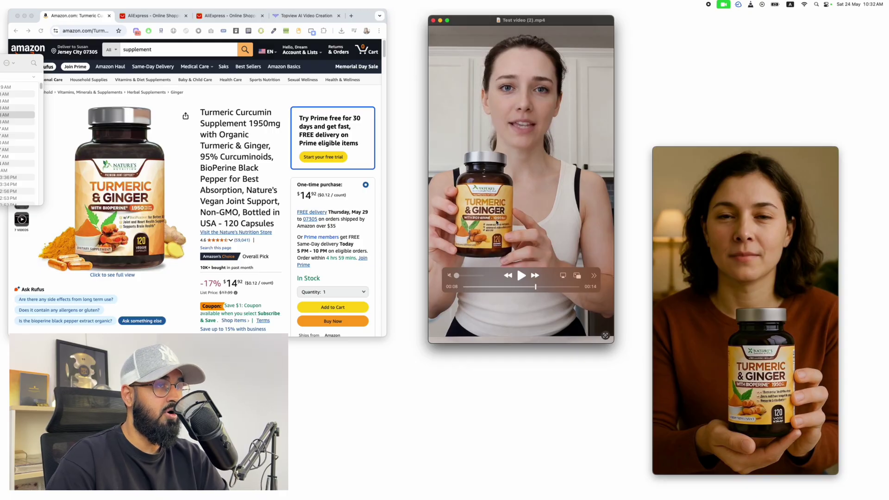
left_click_drag(548, 289, 529, 288)
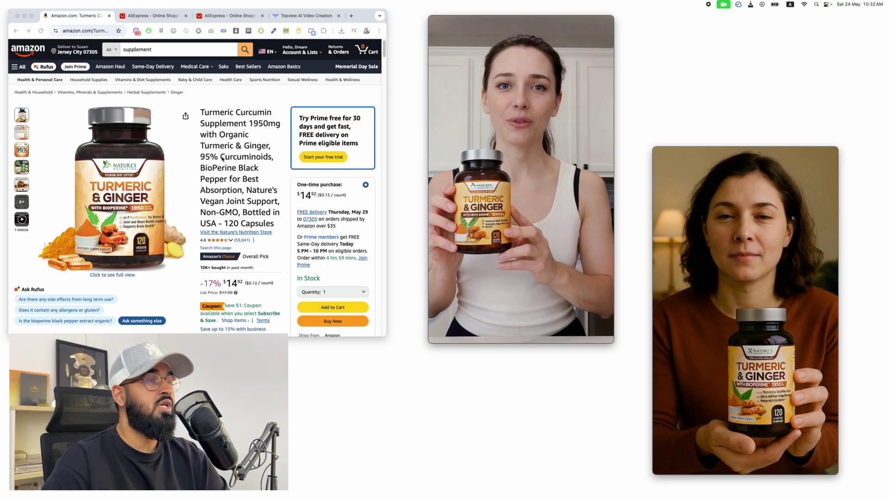
mouse_move(529, 302)
left_click(548, 285)
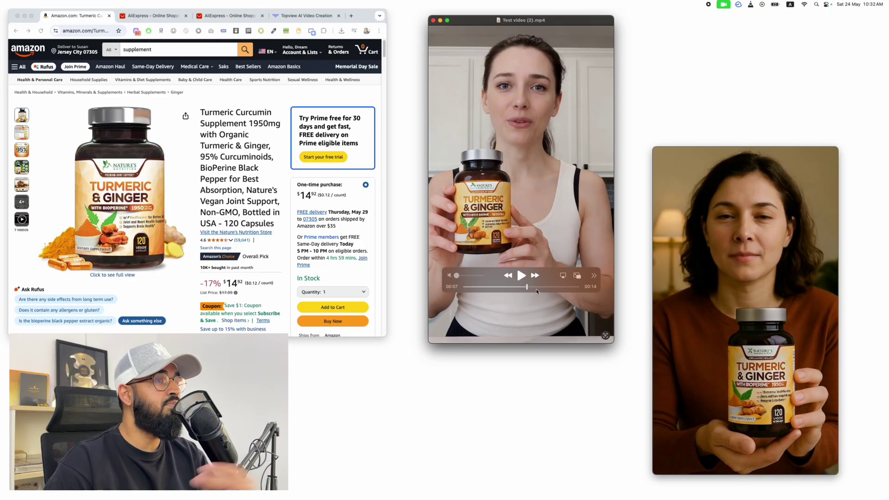
left_click_drag(532, 287, 543, 304)
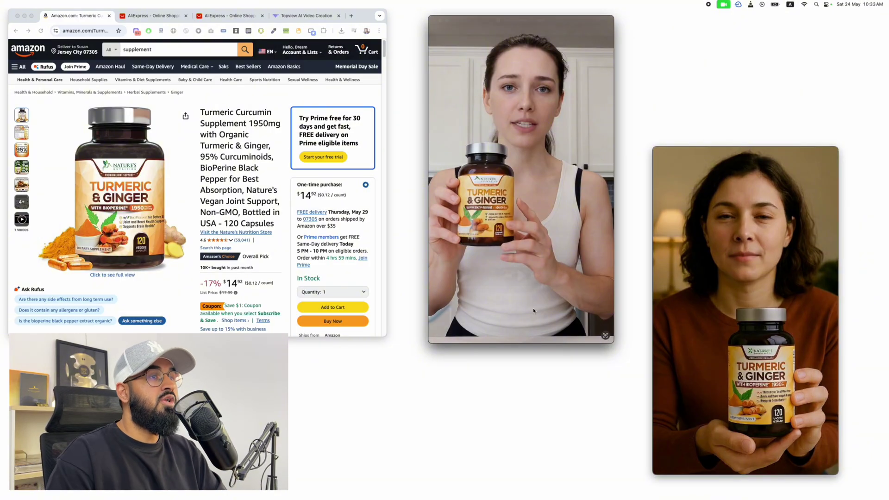
mouse_move(541, 298)
left_click_drag(518, 289, 507, 290)
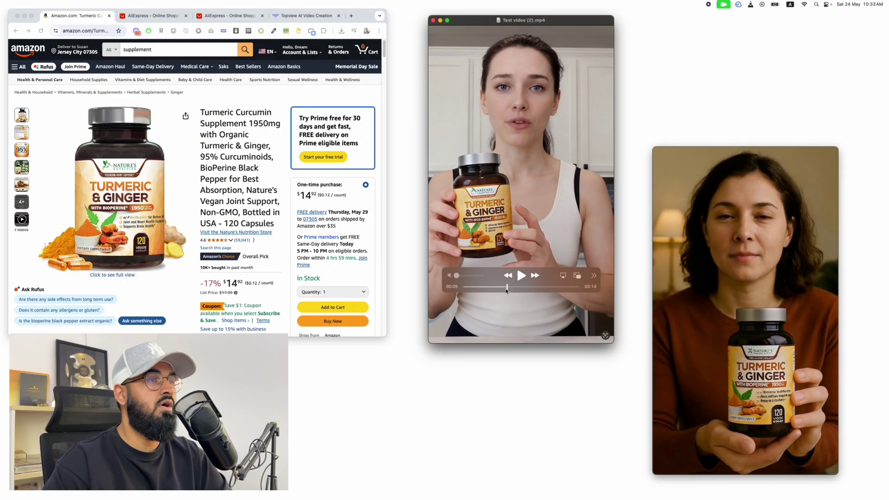
key("space")
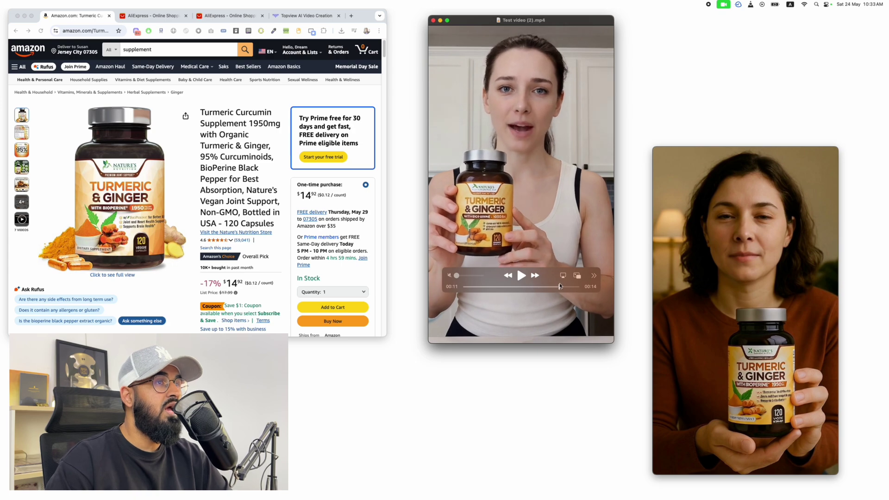
Scrub Test video (2) to 4, then 7, then 6 seconds.
left_click(712, 403)
left_click(720, 418)
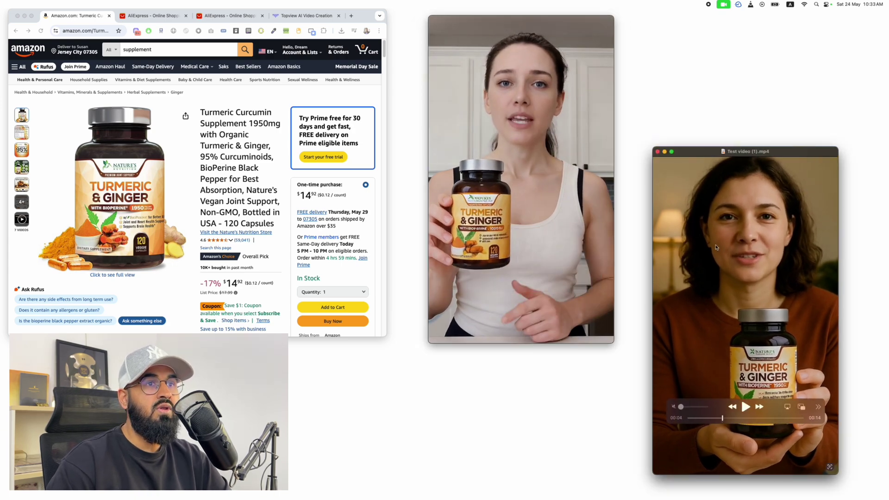
left_click(747, 419)
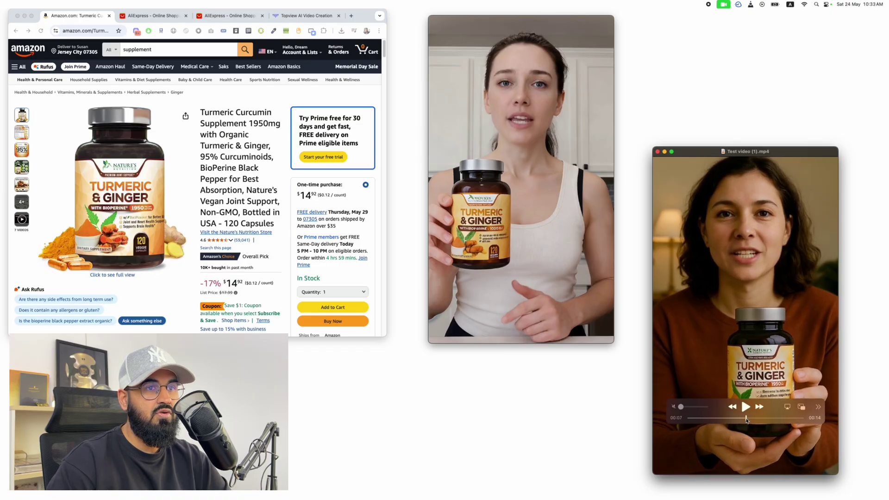
left_click_drag(762, 418, 731, 419)
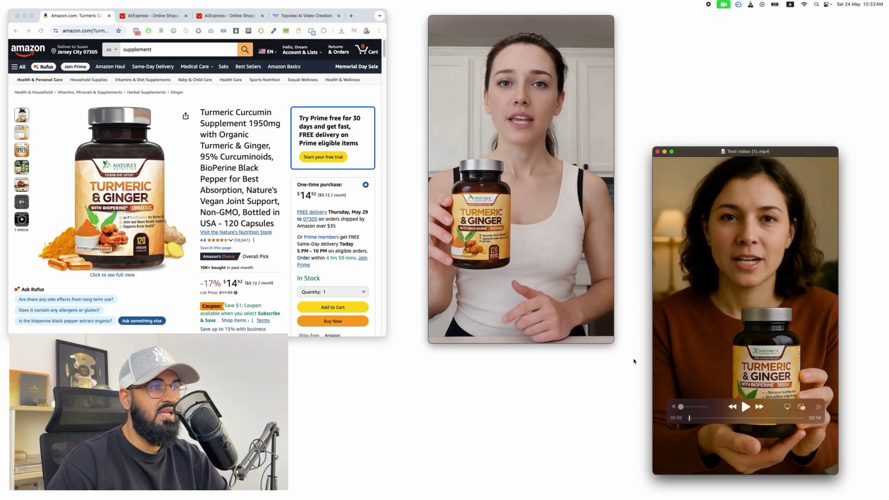
Jump the first video to another moment and move both player windows up and right.
mouse_move(469, 292)
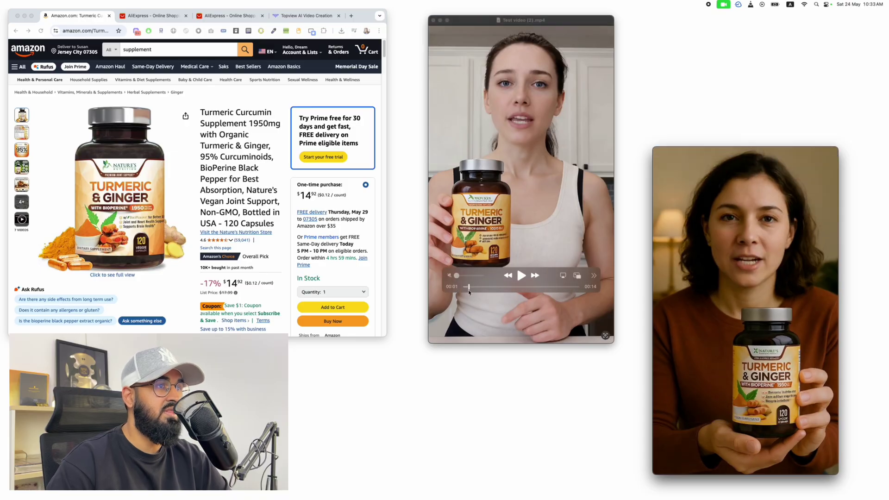
left_click(549, 289)
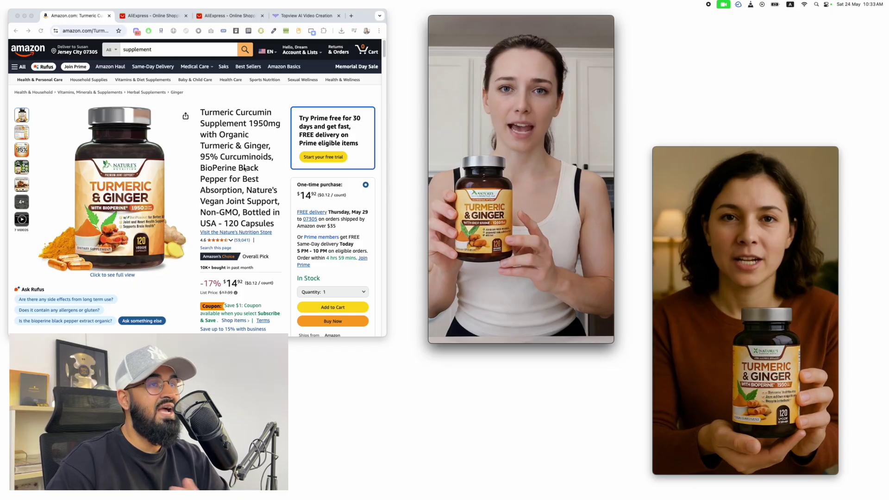
left_click_drag(463, 162, 501, 155)
left_click_drag(707, 194, 745, 180)
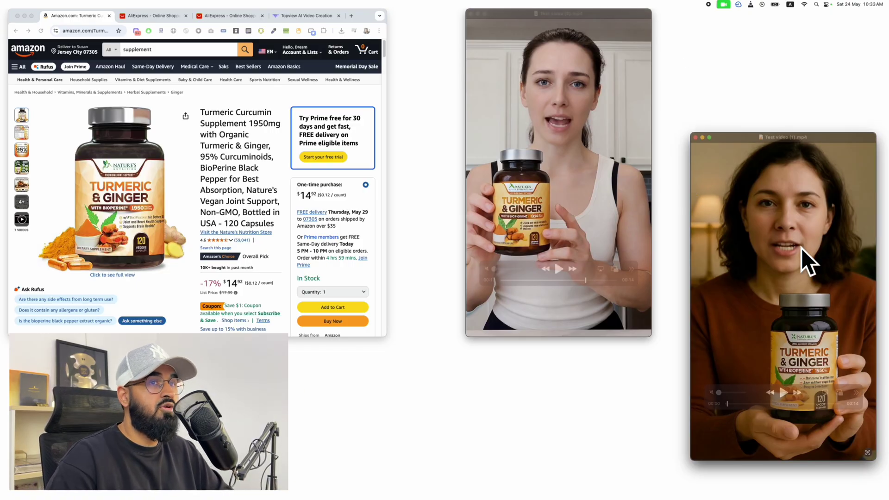
Load shopfunnels.net in a new Chrome tab and enlarge the browser to full screen.
left_click(308, 112)
key("super+t")
type("shop")
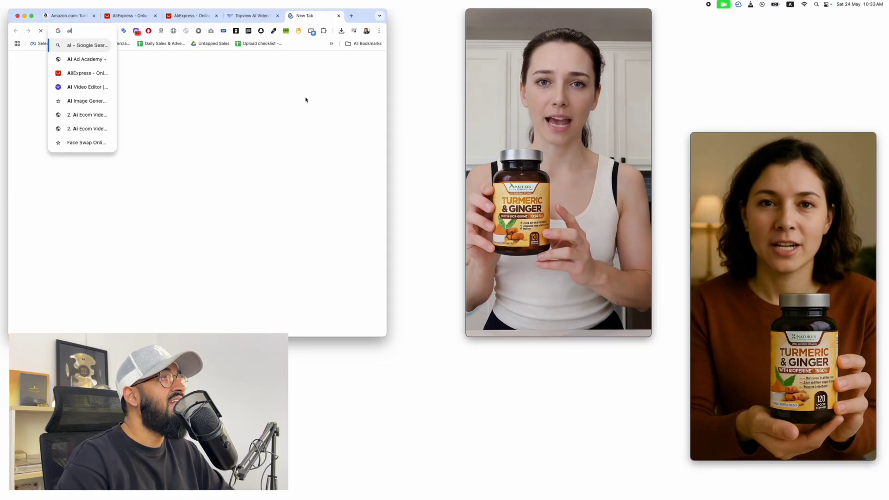
key("Return")
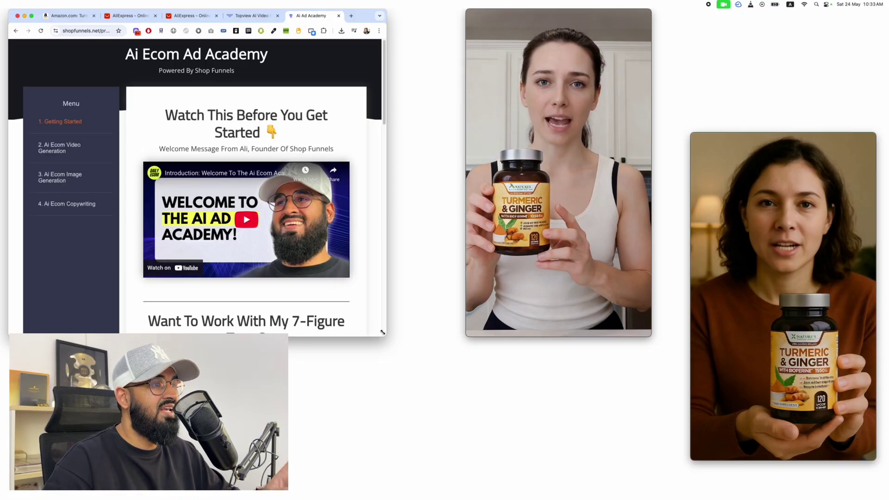
left_click_drag(382, 332, 869, 477)
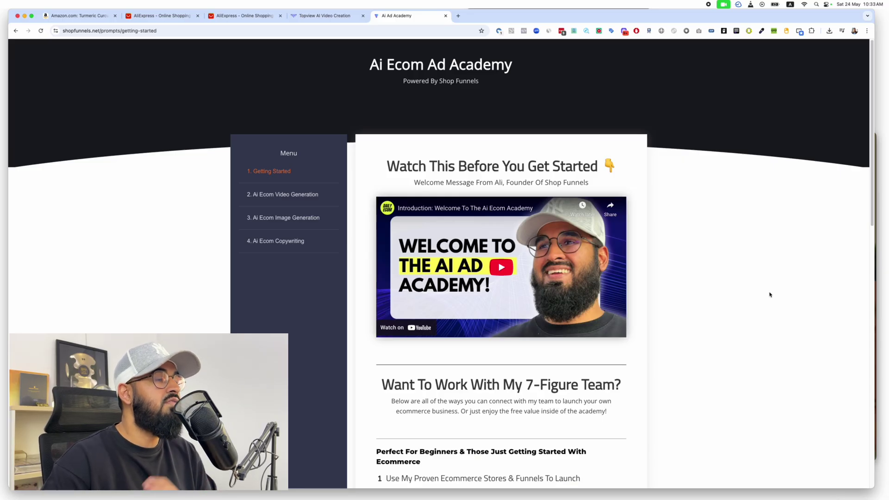
View the '2. Ai Ecom Video Generation' lesson, then shrink the browser window.
left_click(299, 194)
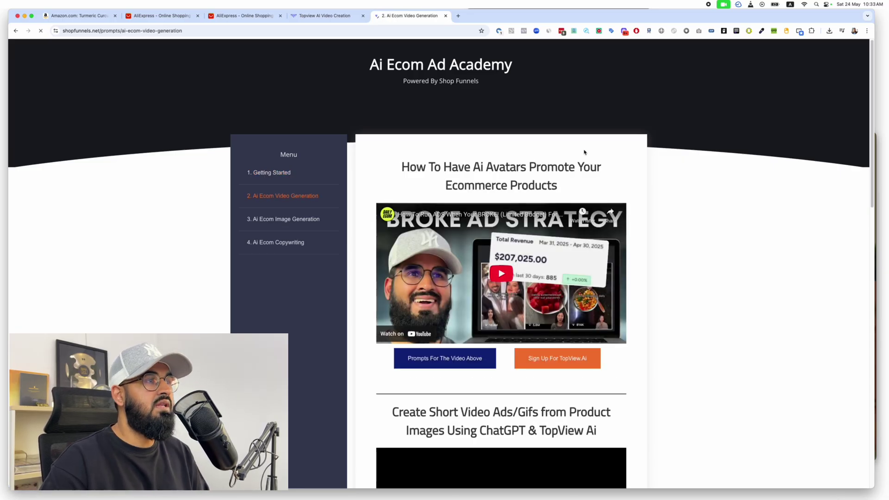
scroll(676, 200, "down", 8)
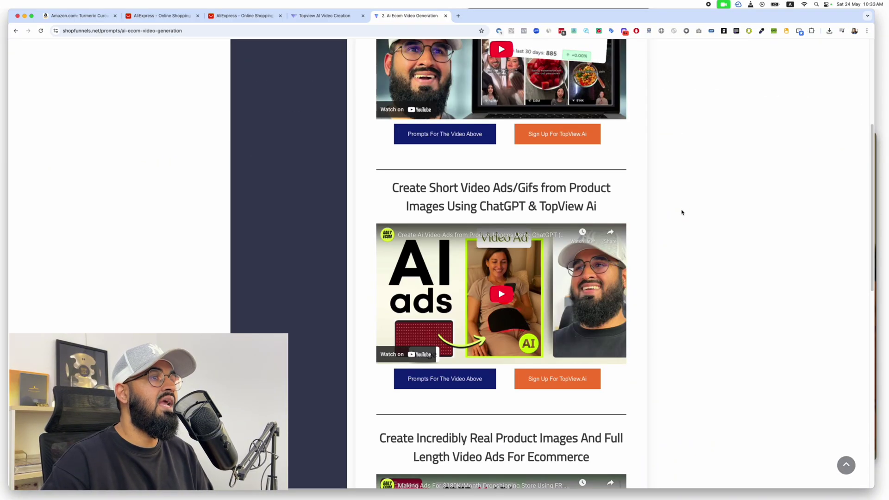
scroll(681, 211, "up", 7)
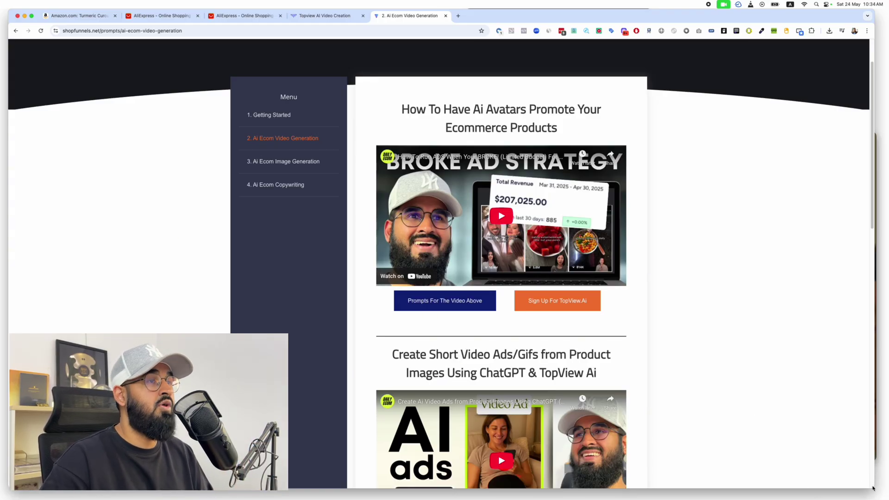
left_click_drag(873, 489, 451, 317)
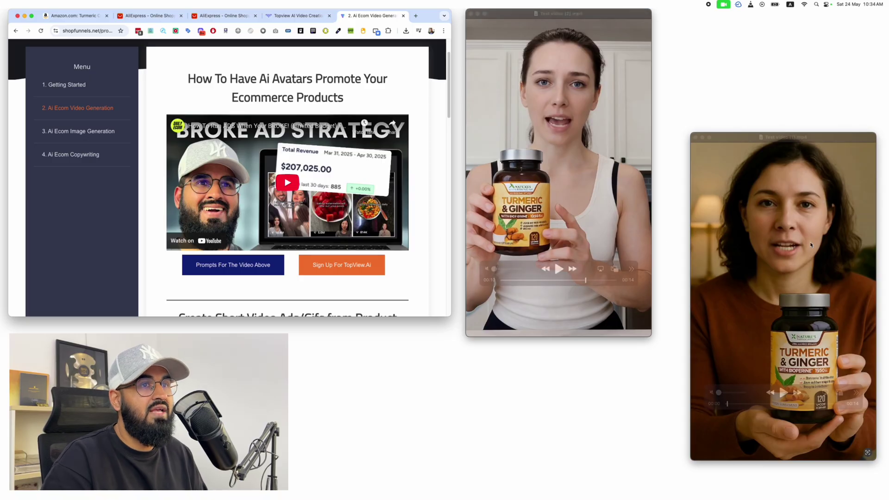
Switch to the TopView dashboard tab, maximise the browser, and open Product Avatar.
left_click(83, 17)
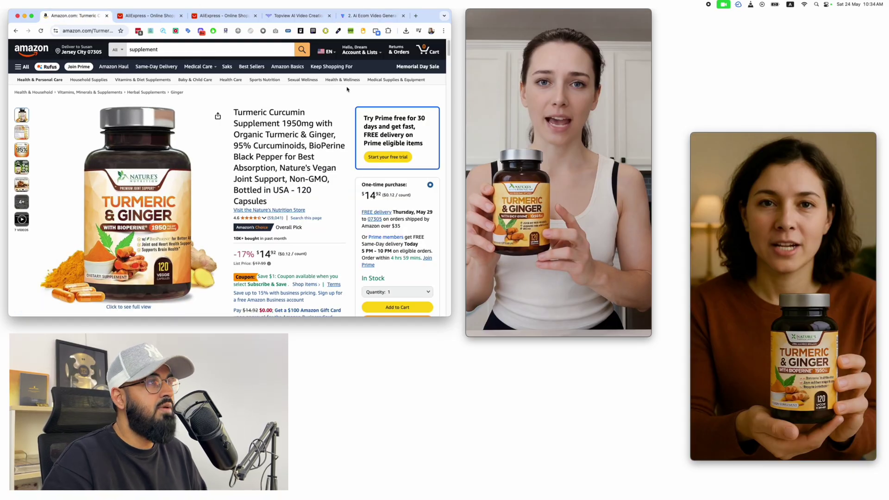
left_click(301, 17)
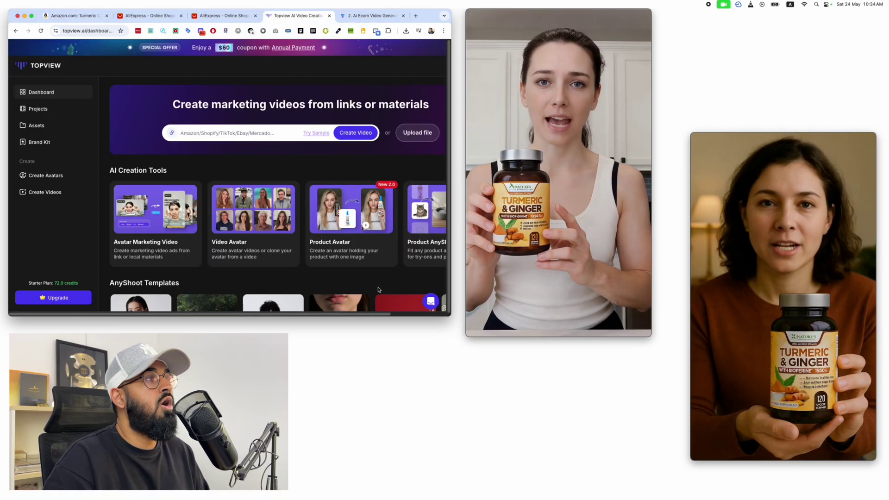
left_click_drag(454, 319, 881, 490)
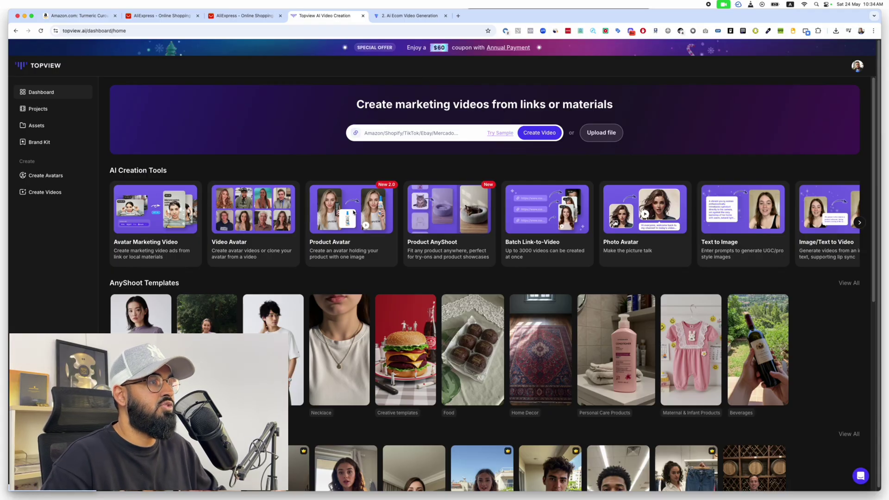
left_click(352, 217)
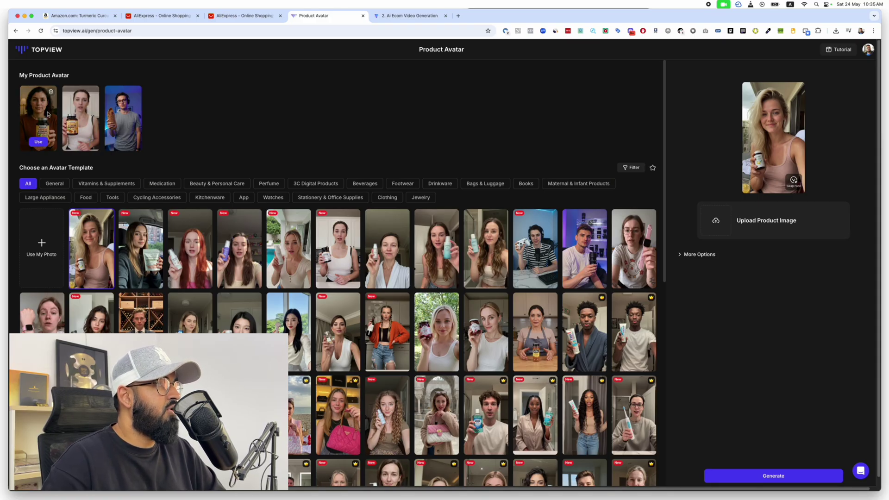
Back out of the saved avatar and pick the white-tank-top woman template.
left_click(80, 141)
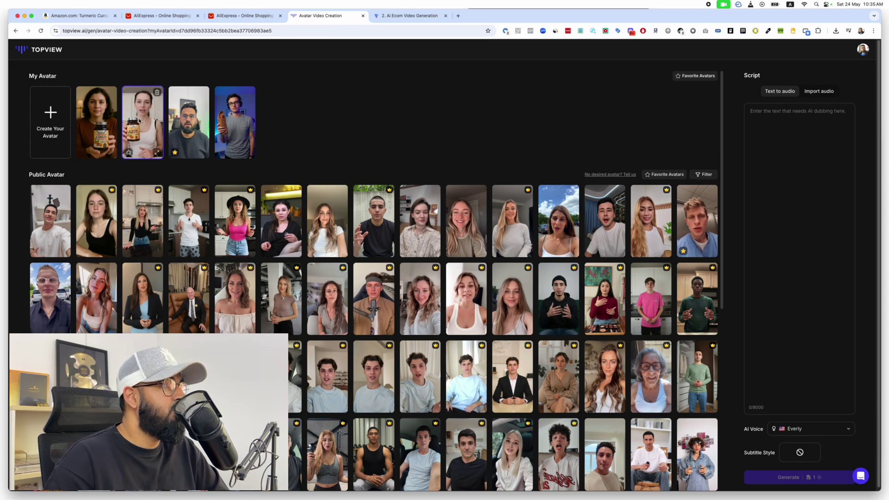
left_click(124, 95)
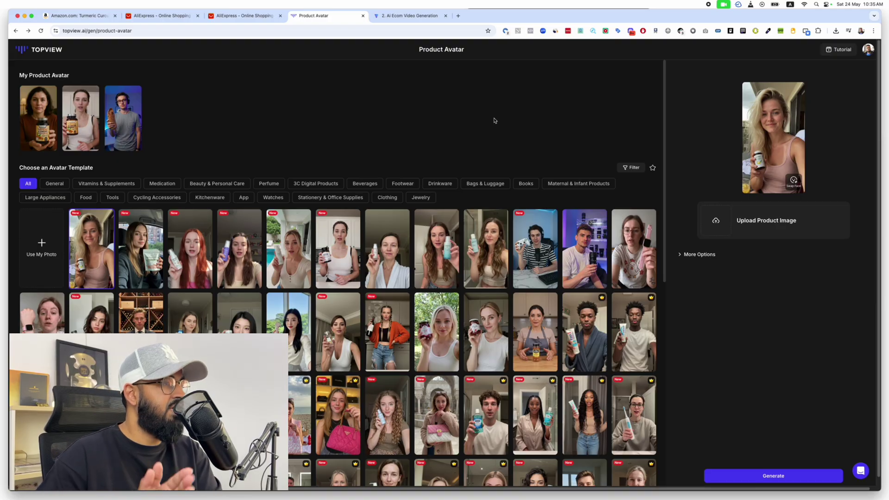
scroll(579, 208, "down", 6)
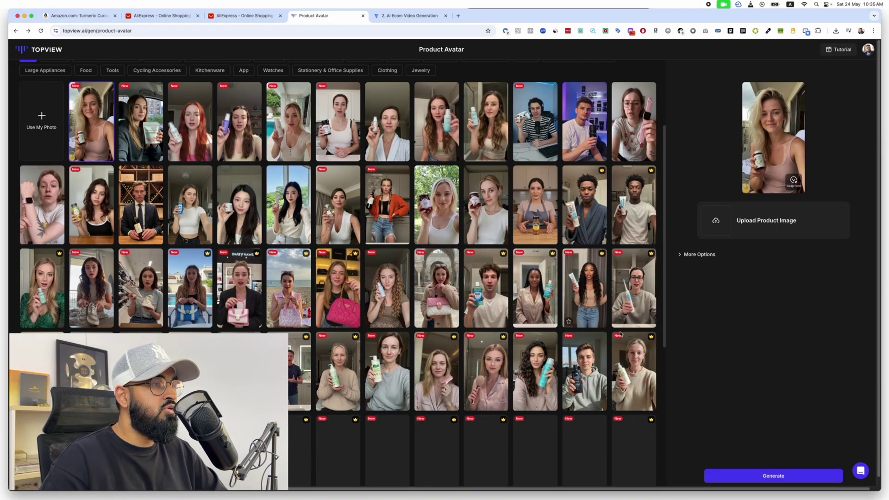
scroll(497, 216, "up", 5)
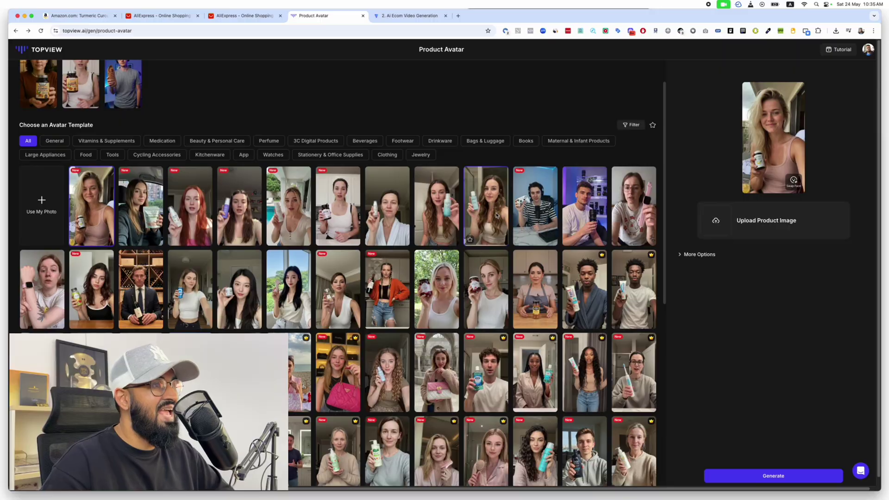
scroll(440, 241, "down", 2)
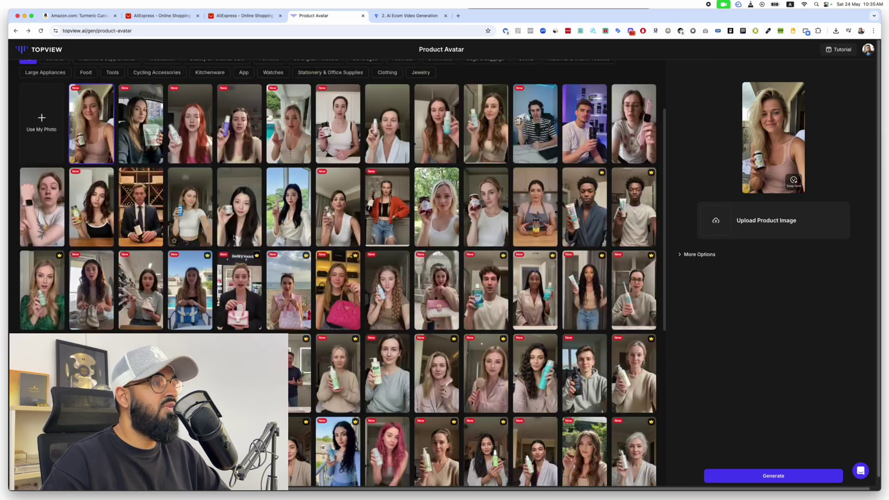
scroll(401, 280, "up", 1)
scroll(401, 281, "up", 1)
left_click(339, 217)
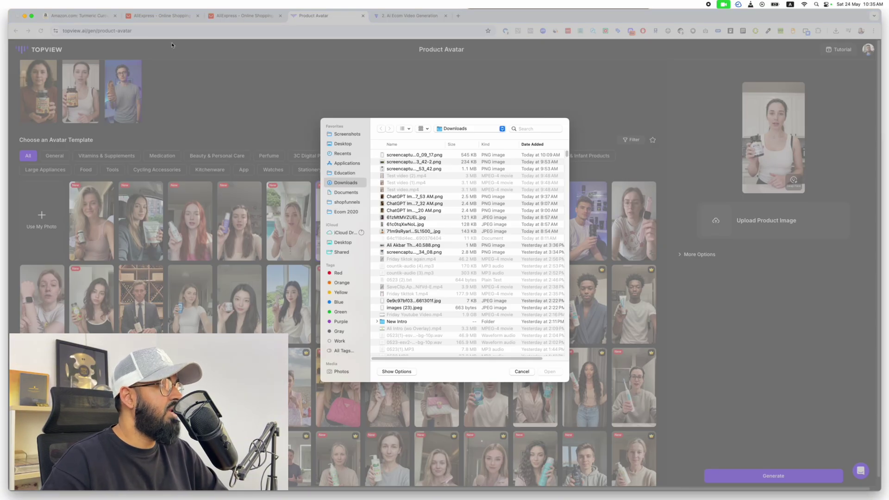
Upload the turmeric bottle JPG from Downloads as the product image.
left_click(422, 211)
left_click(426, 225)
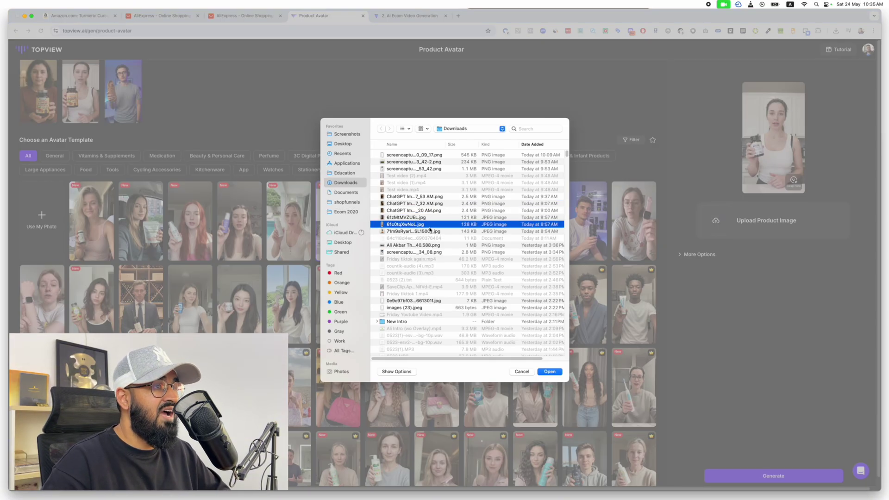
left_click(429, 231)
key("space")
key("space")
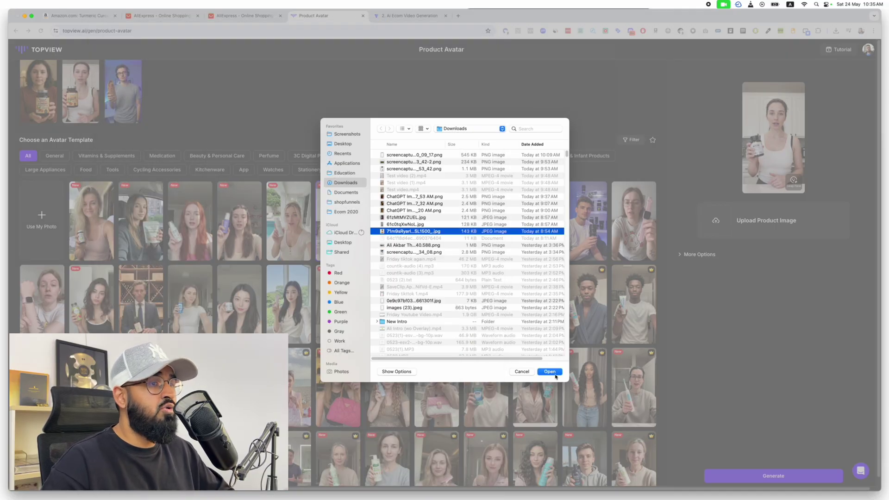
left_click(550, 372)
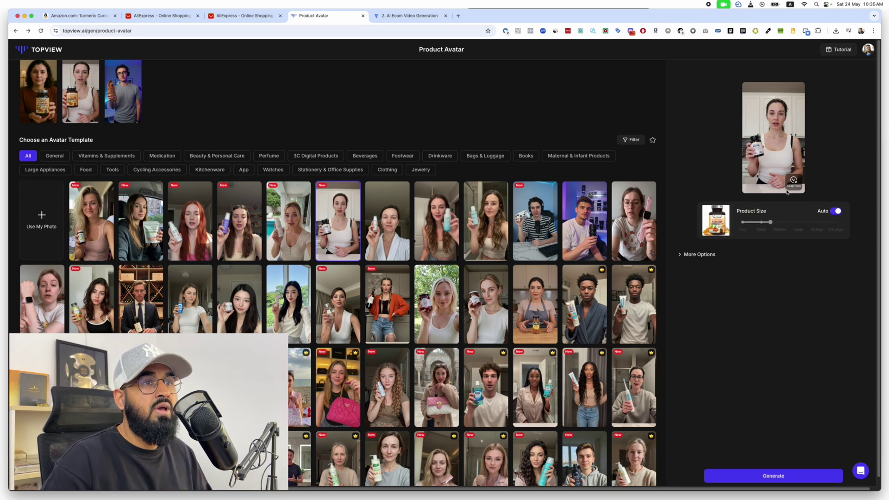
Leave Product Size on Auto after trying Small, and start generating the merged avatar.
left_click(837, 212)
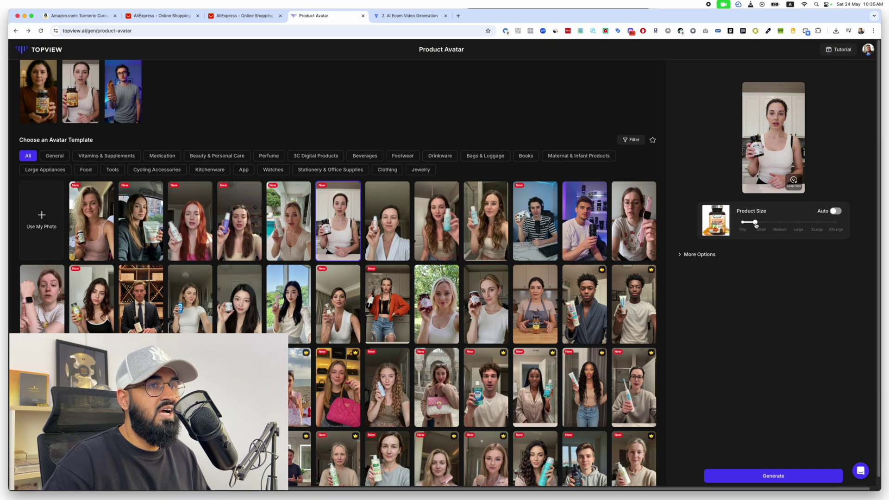
left_click(836, 212)
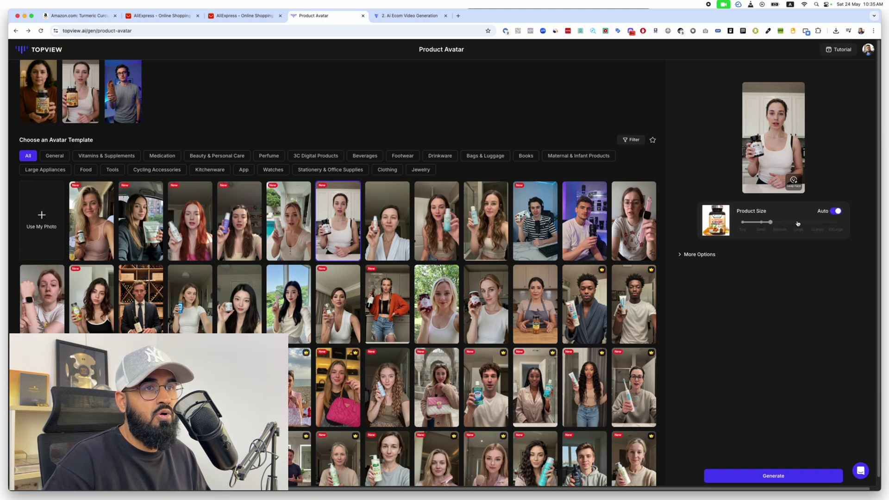
left_click(835, 212)
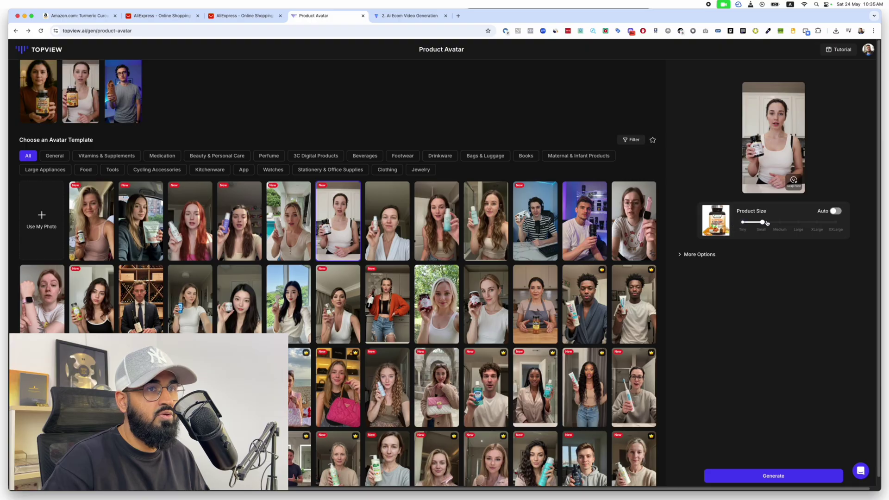
left_click_drag(767, 223, 765, 223)
left_click(835, 211)
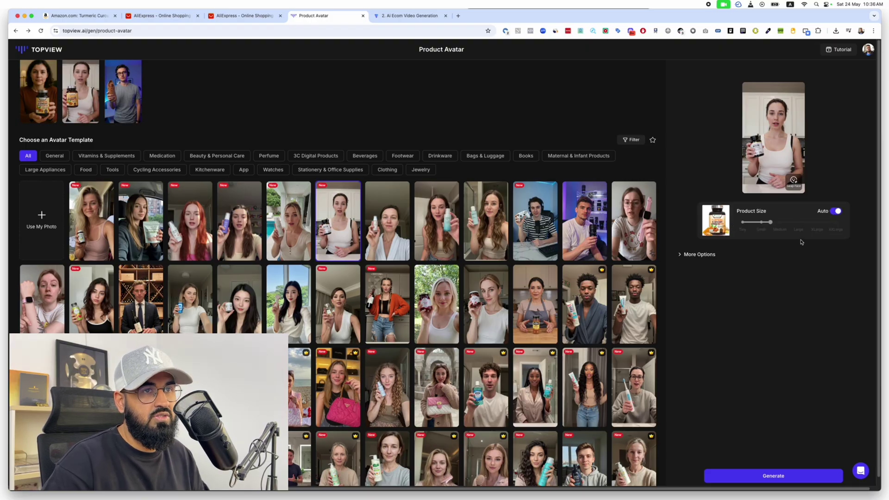
left_click(794, 481)
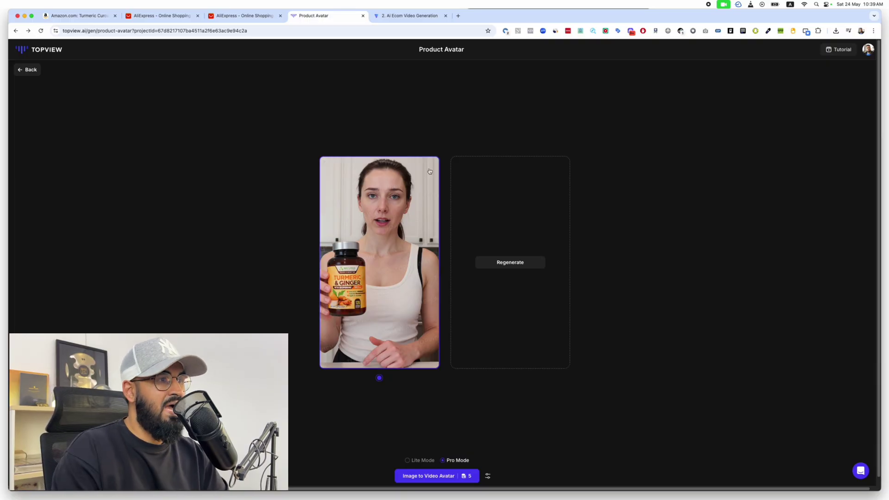
Once the woman-with-bottle image is ready, view its action prompt and Everly voiceover settings.
left_click(501, 265)
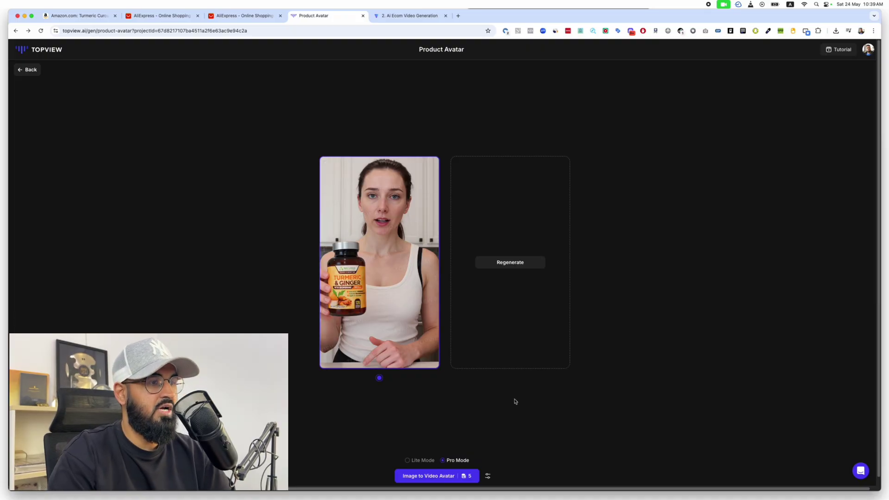
left_click(488, 475)
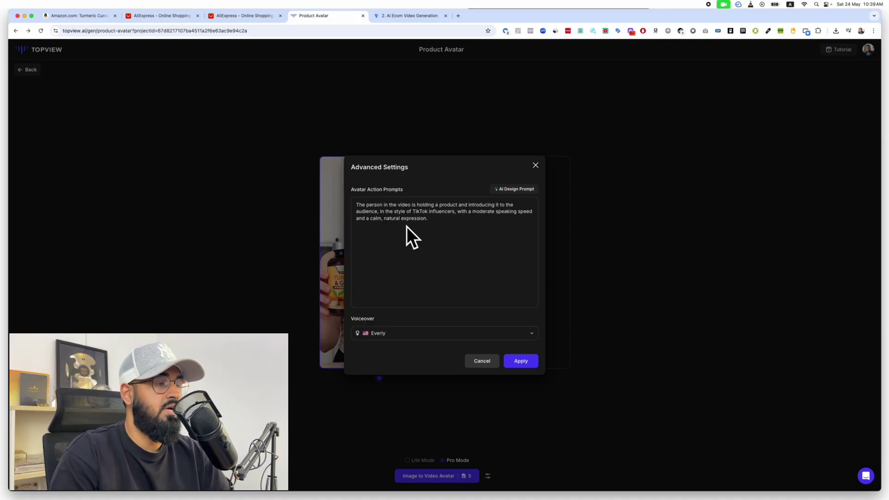
Start the Image to Video Avatar generation and leave for the dashboard home.
left_click(536, 166)
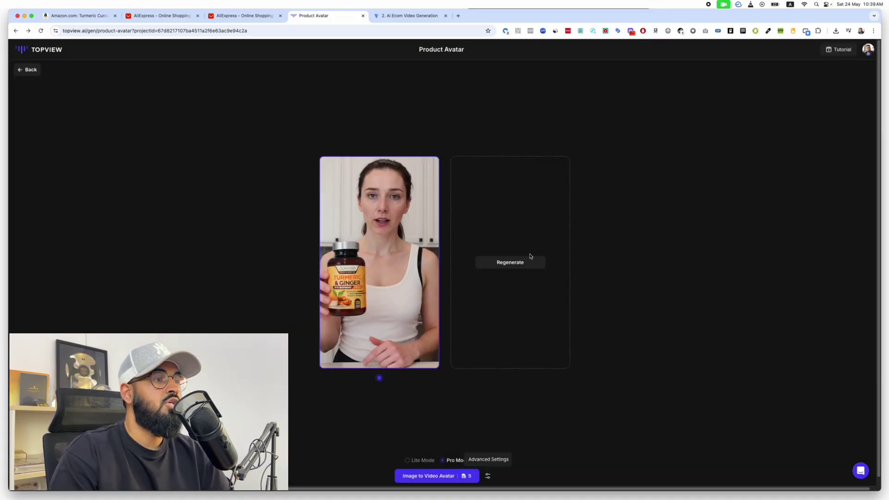
left_click(451, 477)
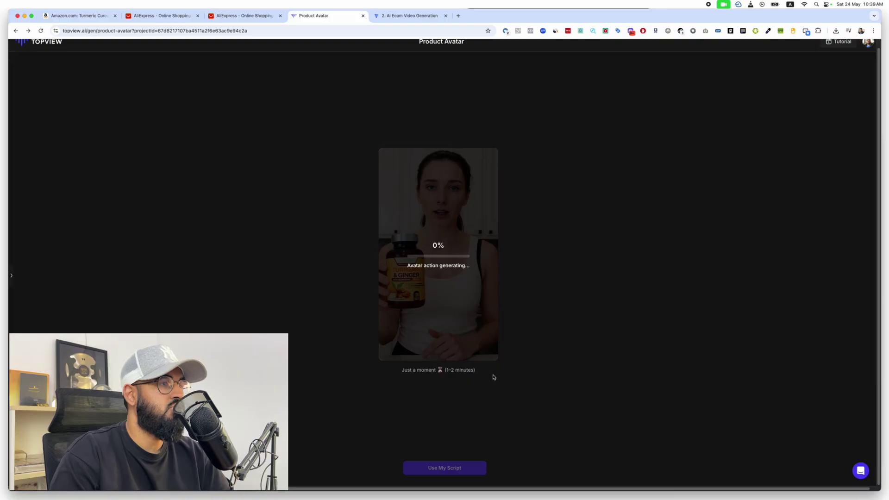
scroll(435, 242, "up", 1)
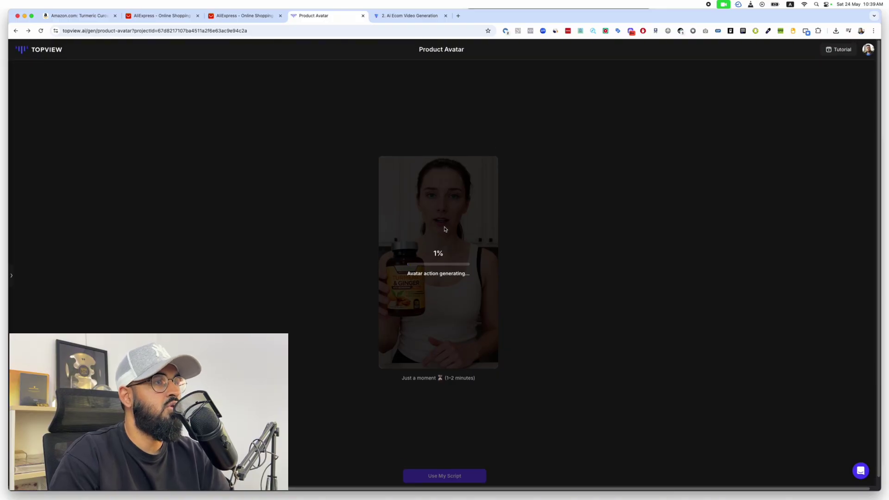
left_click(51, 52)
left_click(313, 179)
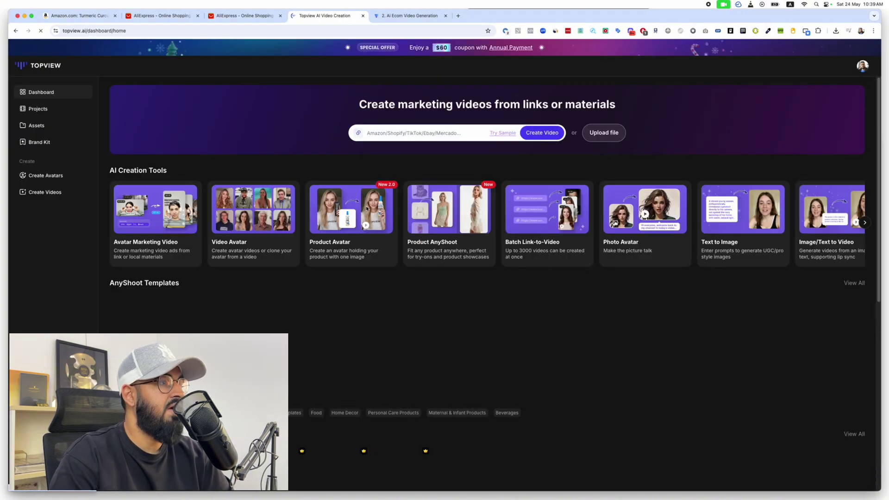
Resume the Product Avatar session and use the second saved woman-with-bottle avatar.
left_click(351, 209)
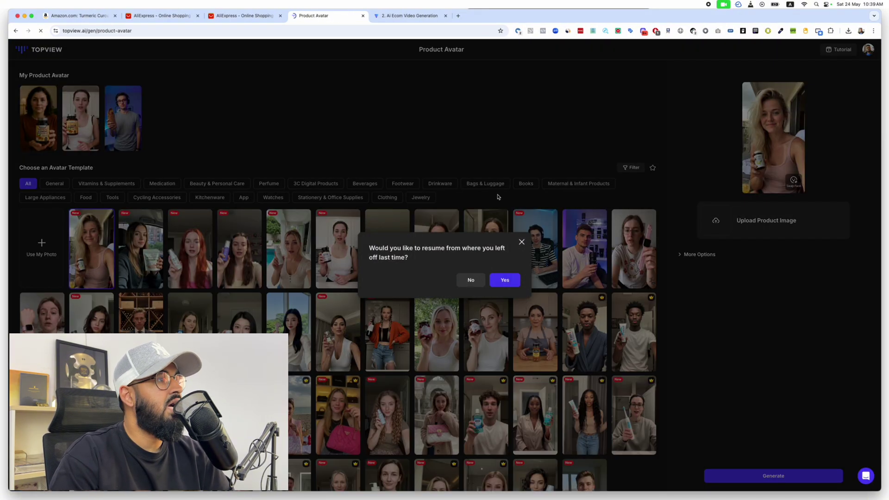
left_click(499, 280)
mouse_move(86, 131)
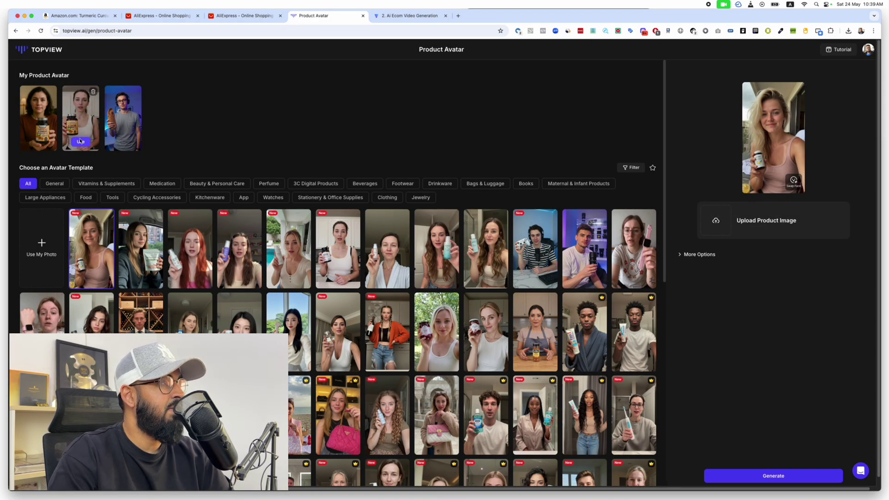
left_click(81, 142)
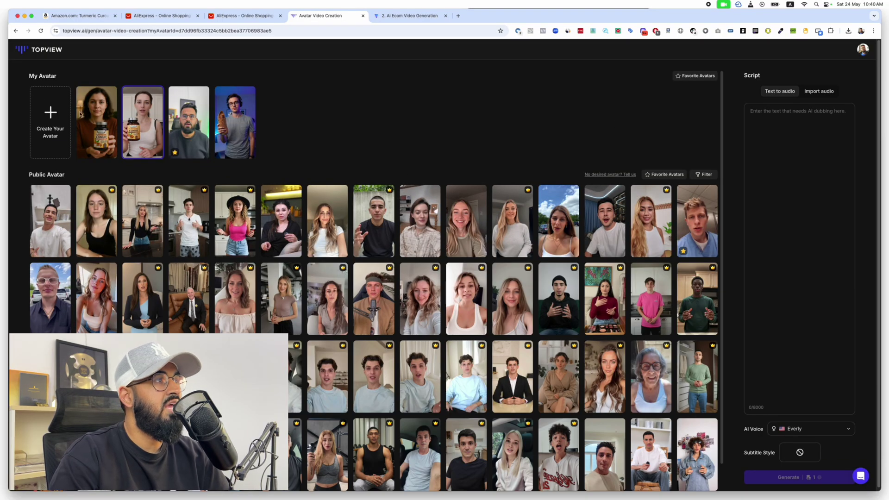
Set the script source to Import audio instead of text-to-speech.
mouse_move(148, 129)
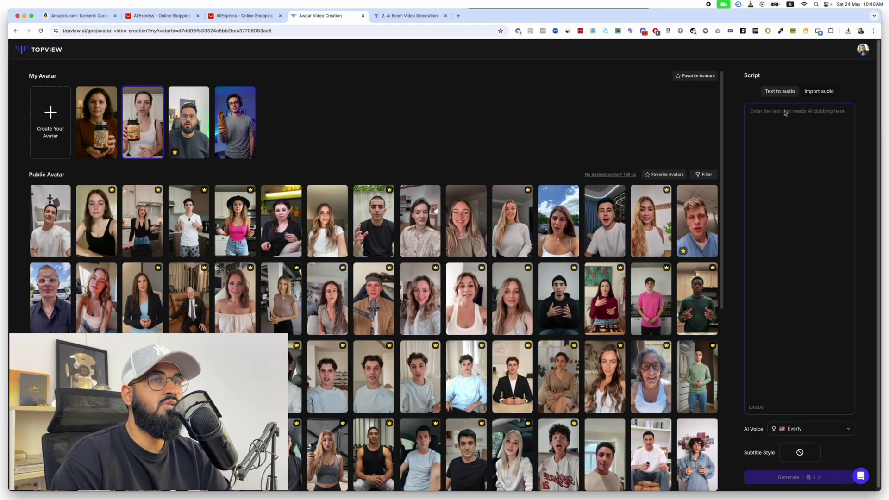
left_click(818, 92)
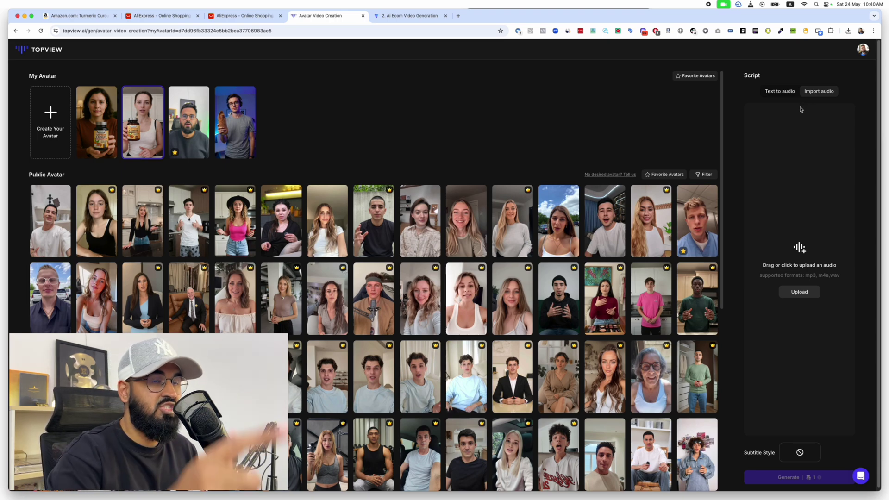
left_click(788, 92)
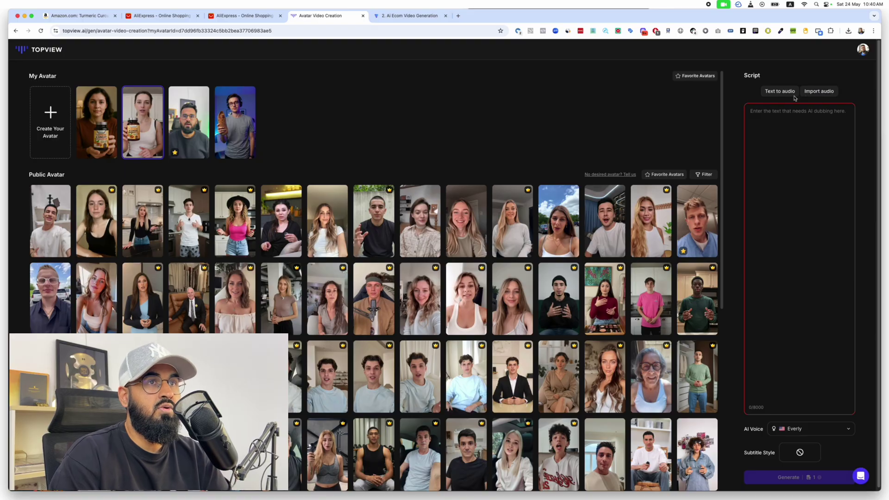
left_click(818, 92)
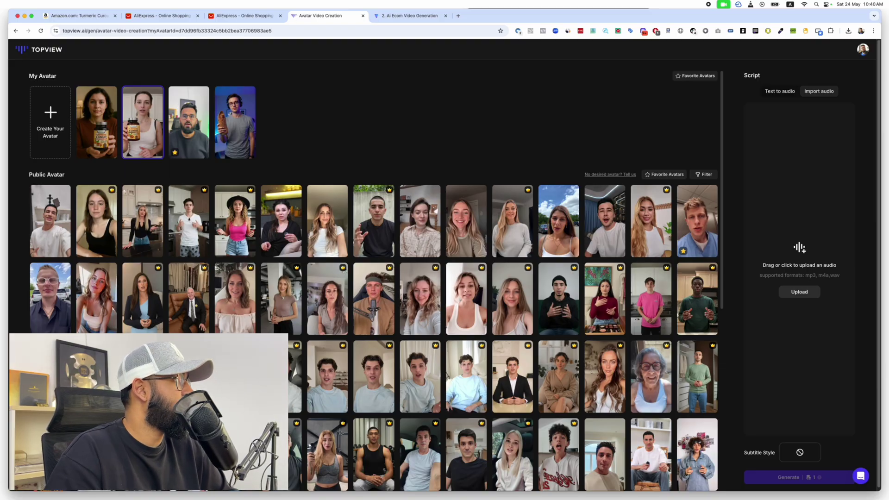
Replay Test video (2).mp4 from the start in QuickTime Player.
key("F11")
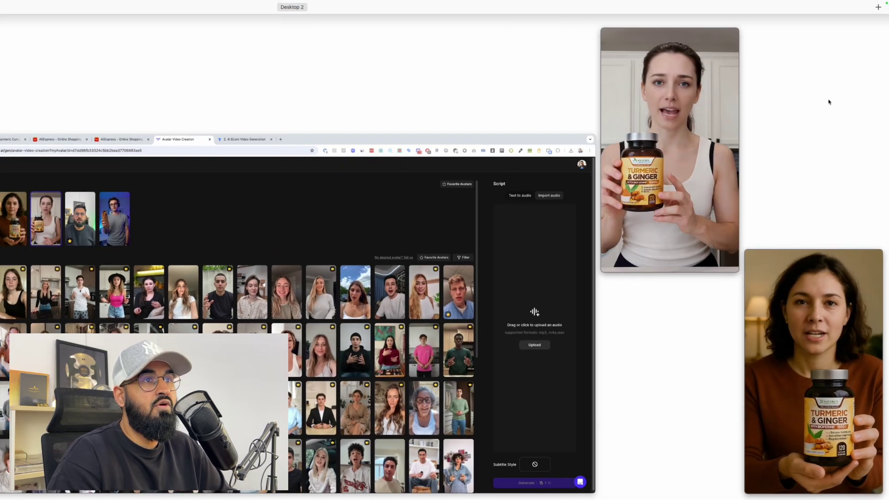
left_click(739, 135)
left_click(739, 135)
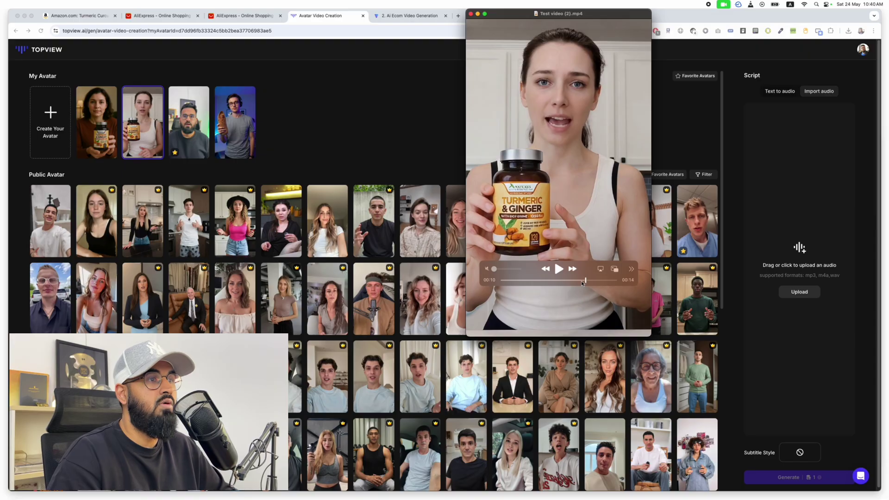
left_click_drag(582, 283, 542, 273)
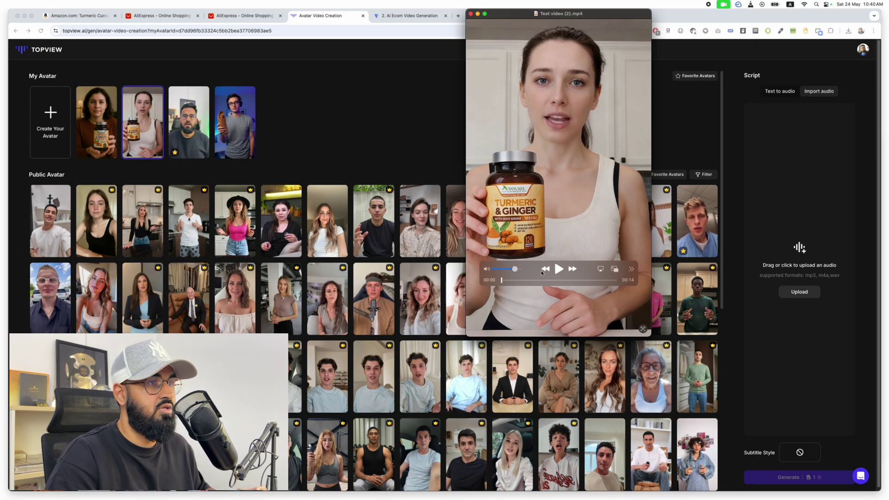
left_click(559, 269)
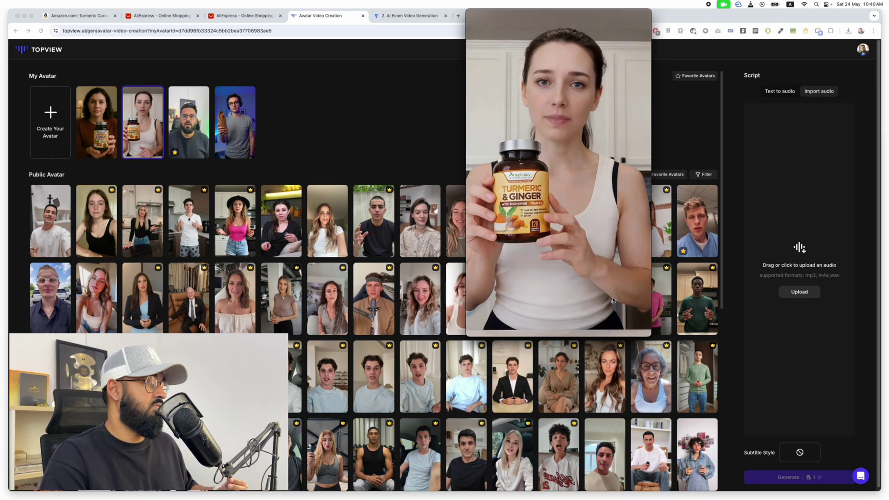
Move the player further right and return the browser to the TopView dashboard.
left_click_drag(584, 182, 727, 197)
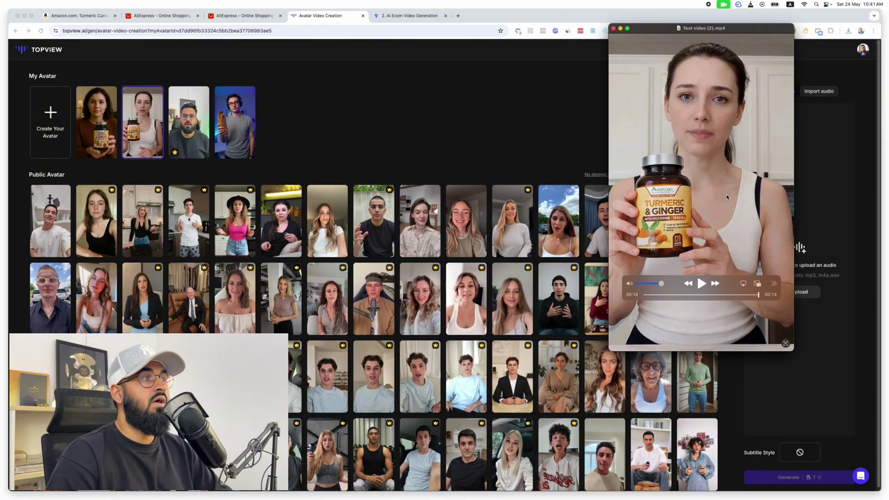
left_click(502, 104)
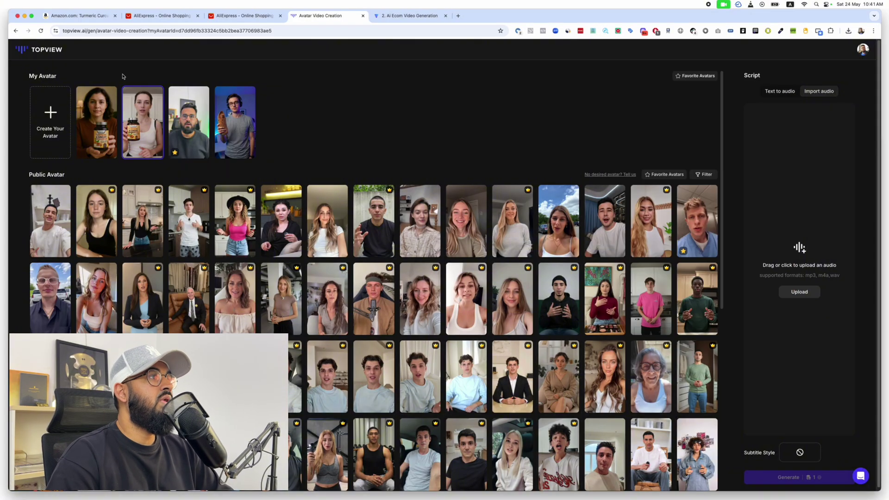
left_click(51, 52)
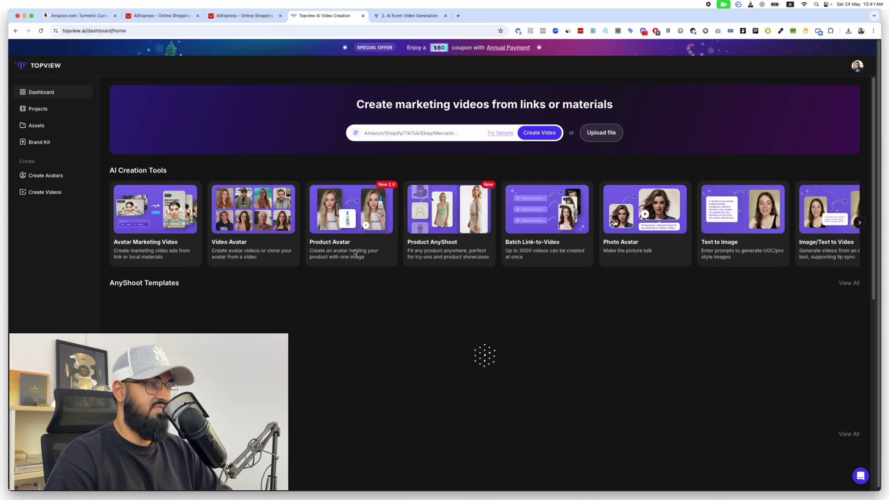
Reopen Product Avatar from the dashboard and browse the avatar template grid.
left_click(393, 227)
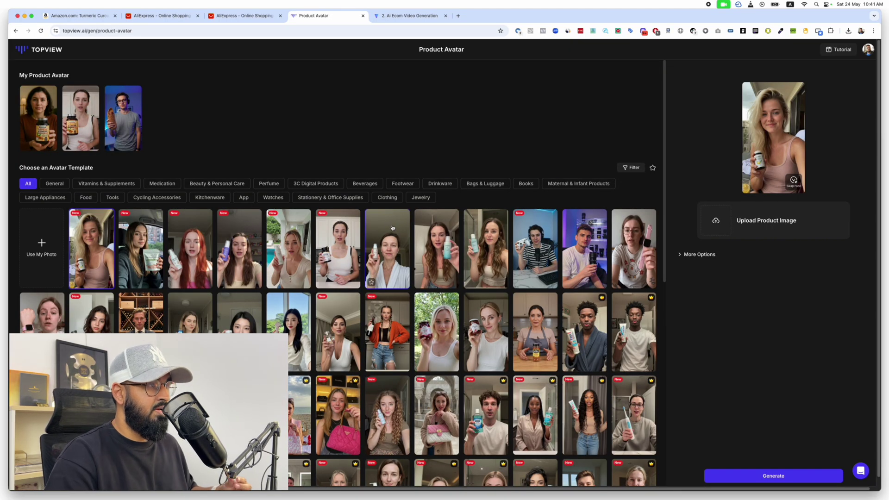
scroll(393, 227, "down", 15)
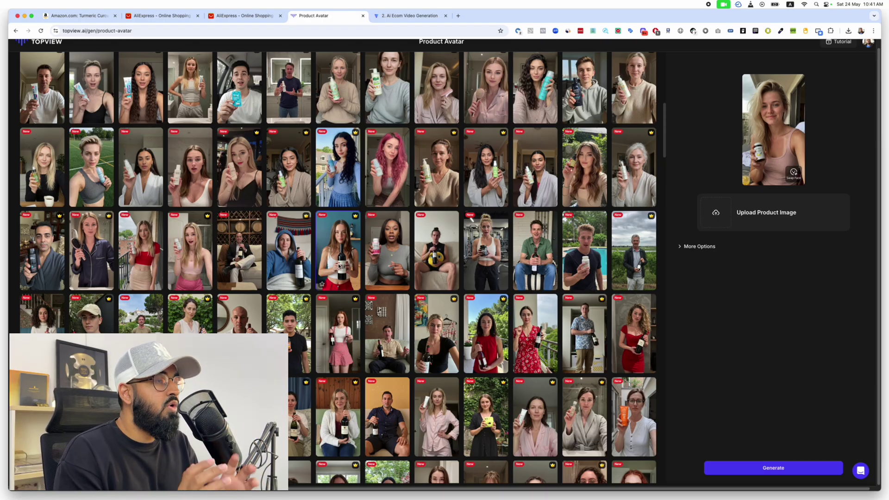
scroll(341, 267, "down", 5)
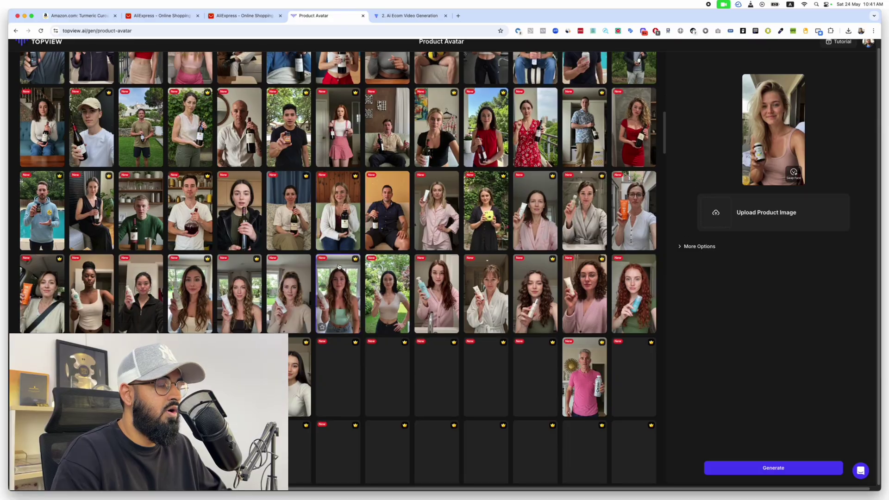
scroll(360, 255, "up", 15)
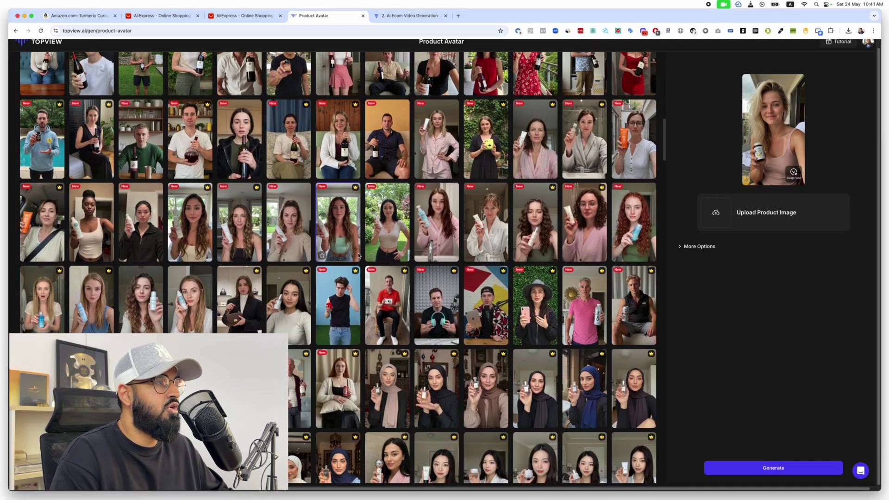
scroll(359, 256, "down", 8)
scroll(359, 255, "up", 8)
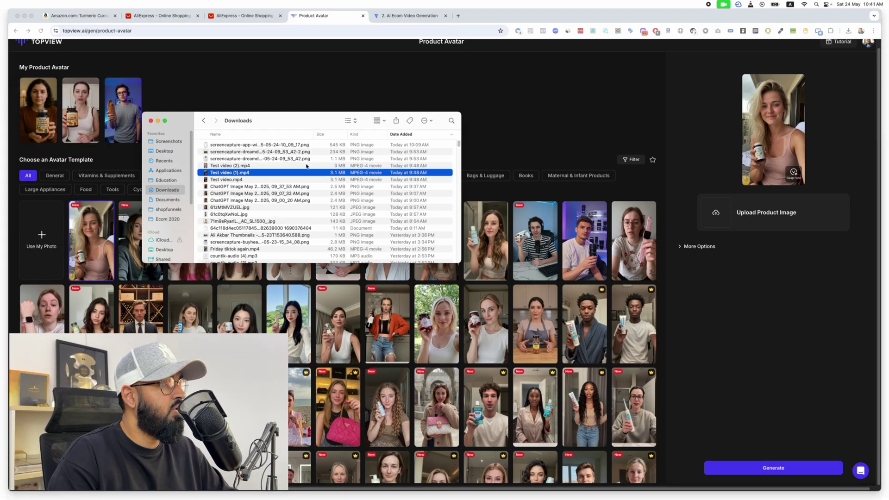
Preview the ChatGPT avatar image in Downloads with Quick Look, zooming in and out to inspect it.
left_click(291, 200)
key("space")
key("Up")
key("Up")
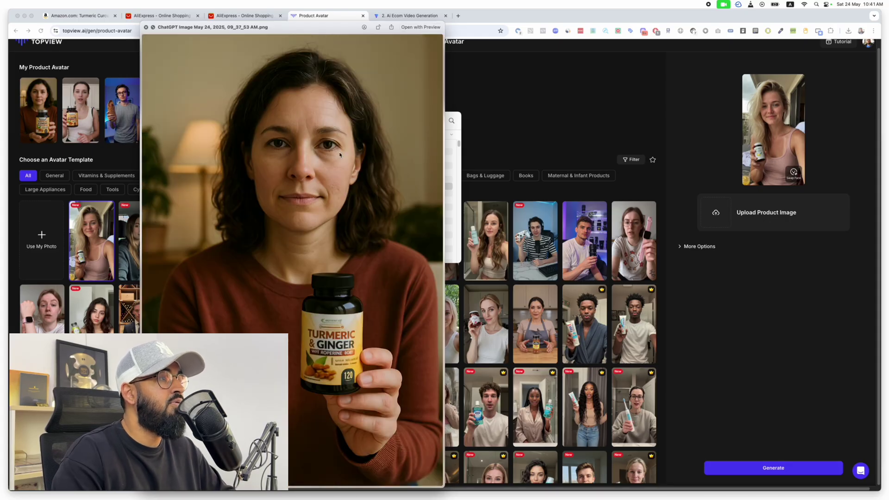
scroll(340, 154, "up", 5)
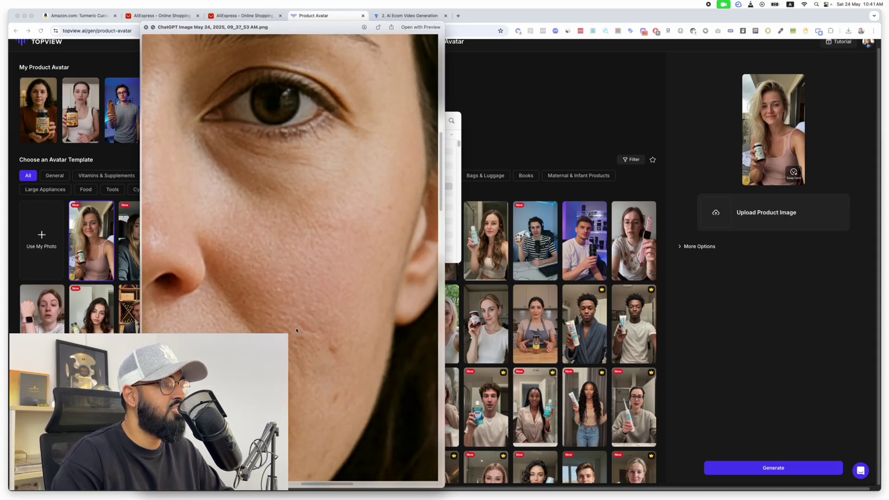
scroll(297, 331, "down", 5)
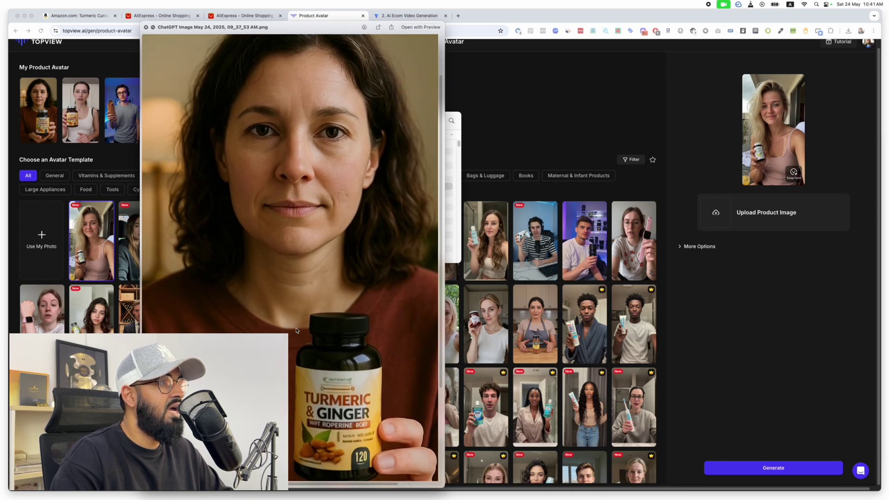
scroll(296, 331, "down", 3)
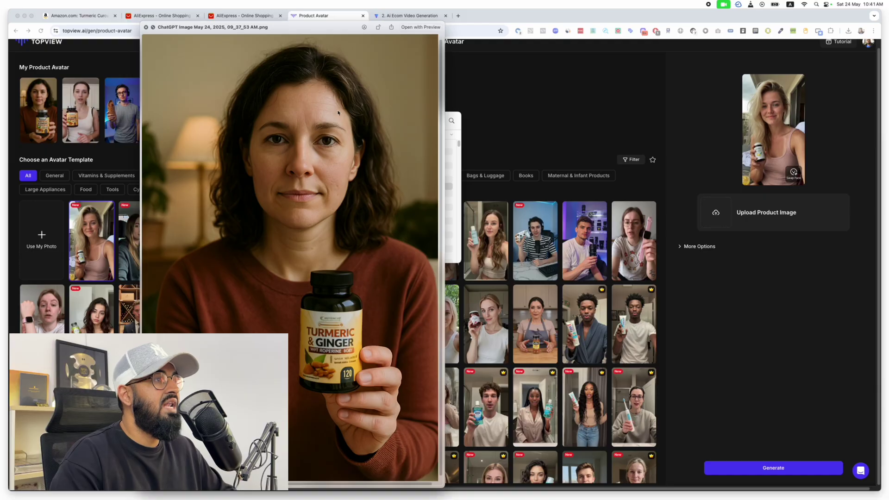
scroll(338, 113, "up", 5)
scroll(308, 81, "left", 3)
scroll(301, 71, "down", 1)
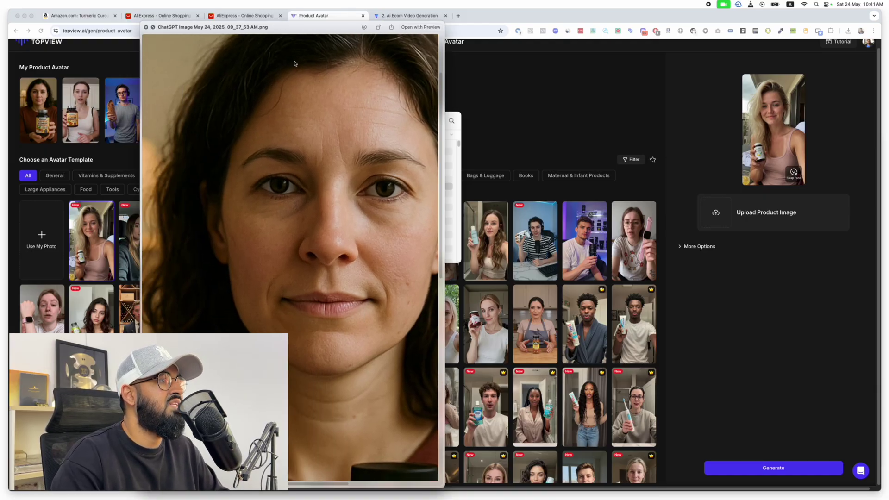
scroll(246, 213, "down", 5)
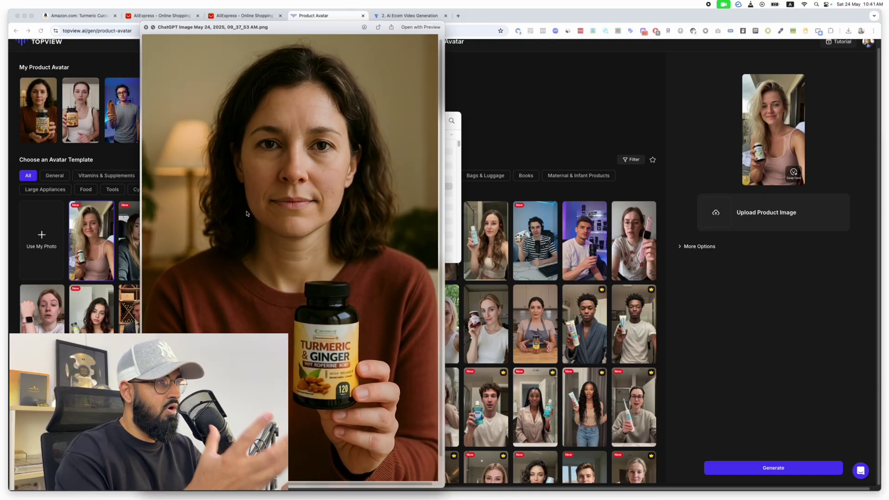
Close the preview and return to the Chrome Ai Ecom Video Generation lesson tab.
key("space")
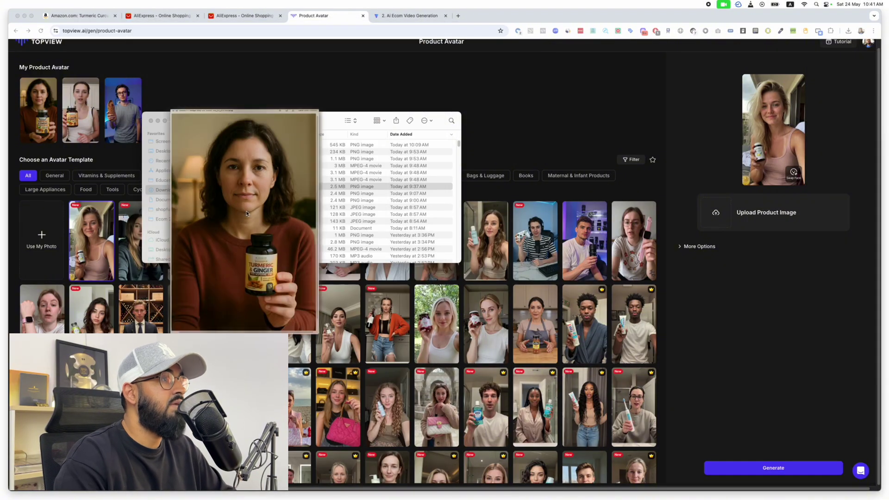
left_click(523, 78)
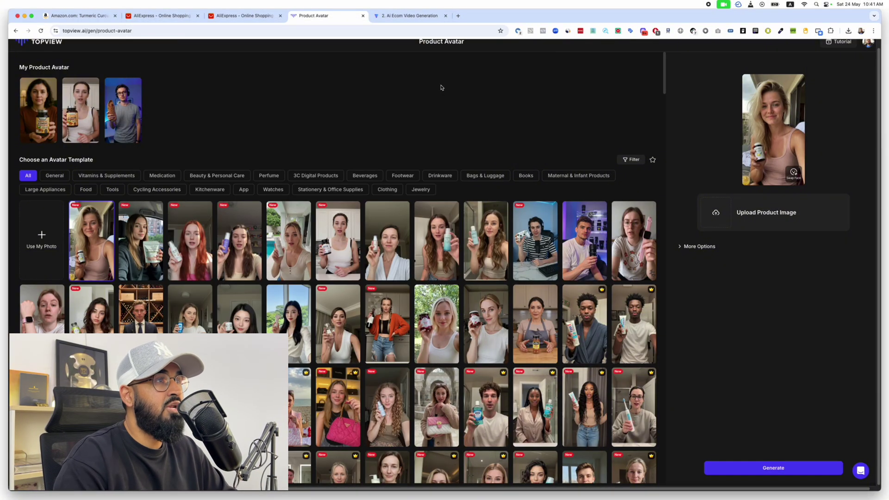
key("ctrl+Tab")
Open the 3. Ai Ecom Image Generation lesson and play its photo-shoot video at 9:30.
left_click(299, 162)
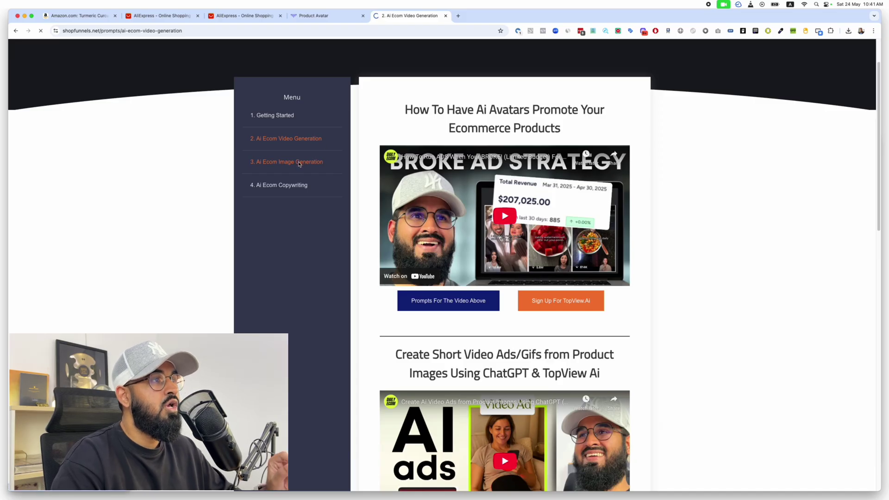
scroll(363, 157, "down", 1)
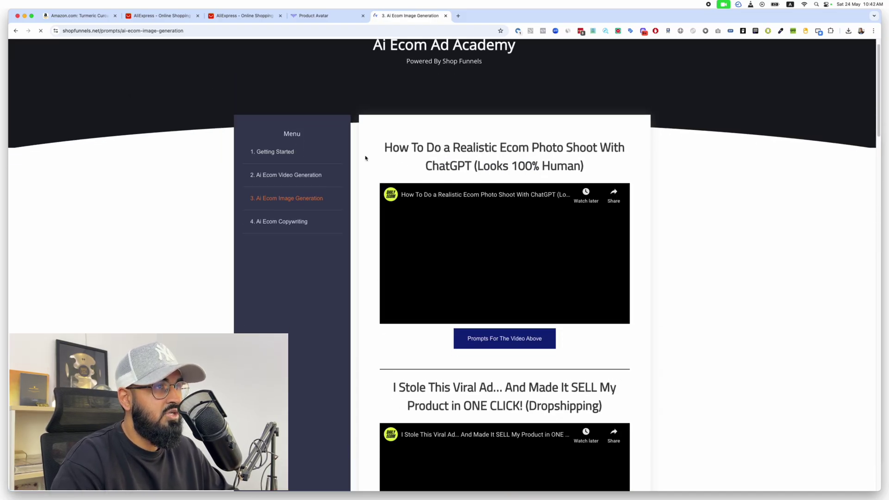
left_click(503, 253)
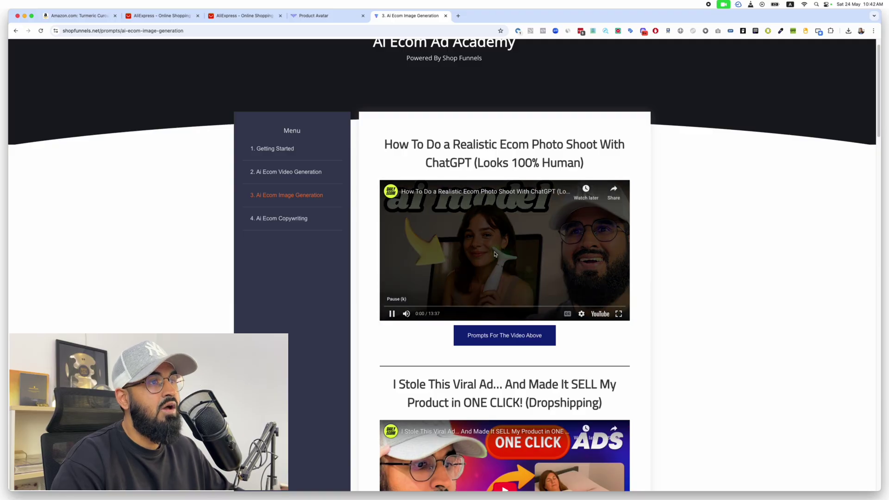
left_click(463, 286)
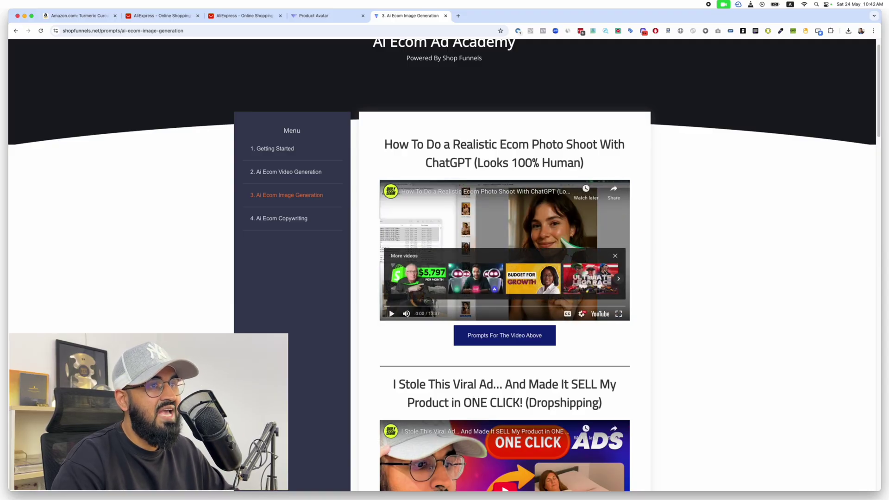
left_click(616, 256)
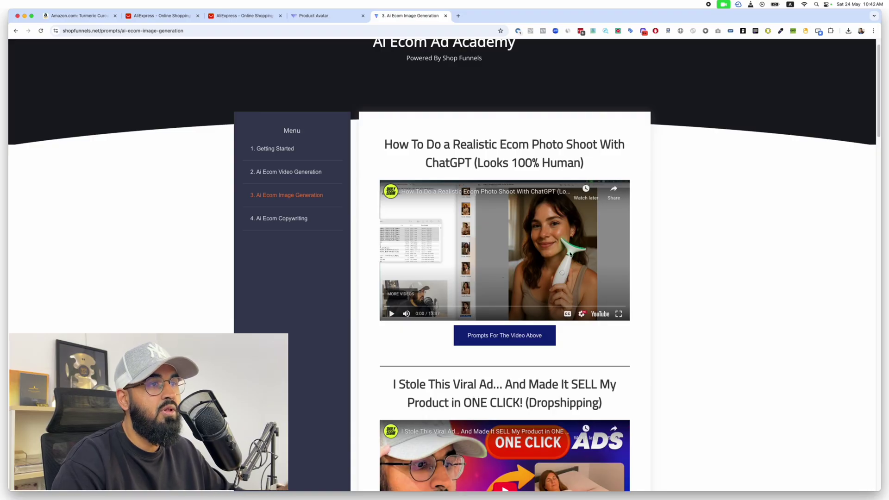
left_click(481, 306)
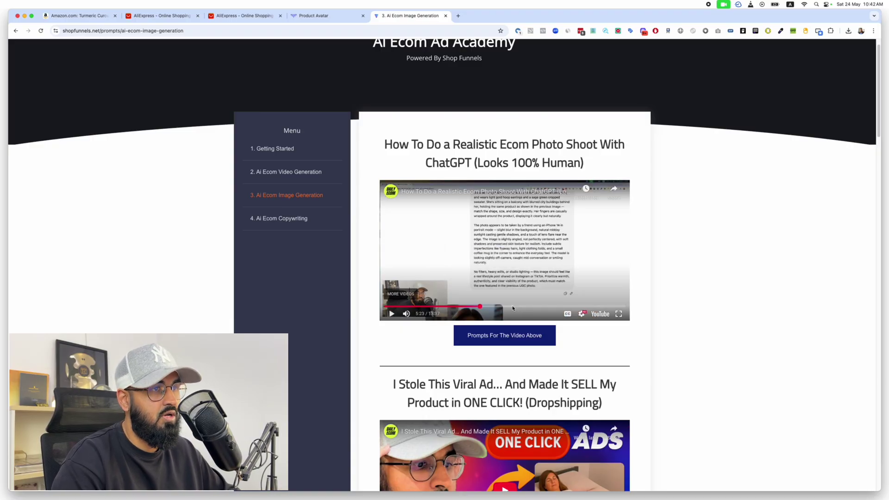
left_click(543, 307)
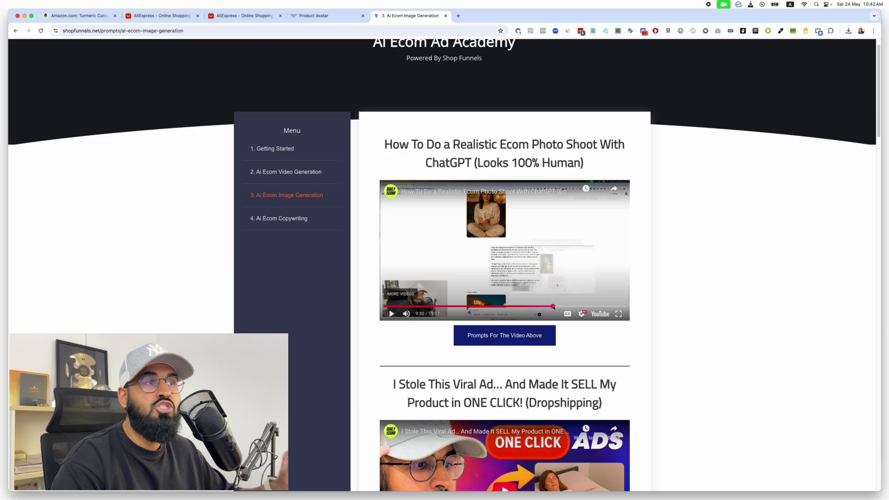
Quick Look the ChatGPT avatar image in Downloads, then bring the ChatGPT window forward.
key("ctrl+Up")
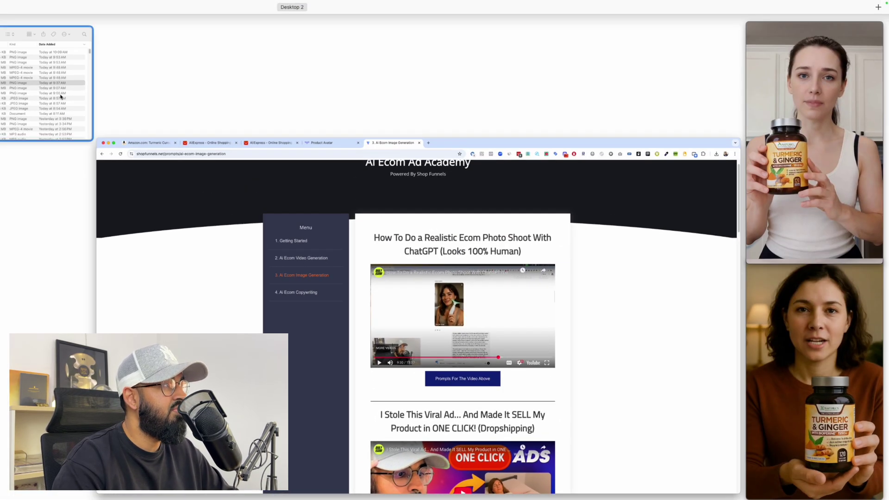
left_click(60, 97)
key("space")
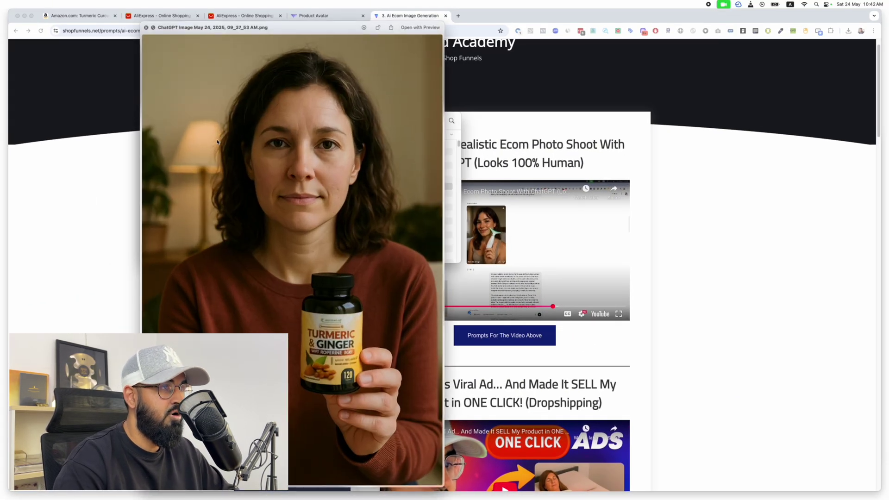
key("space")
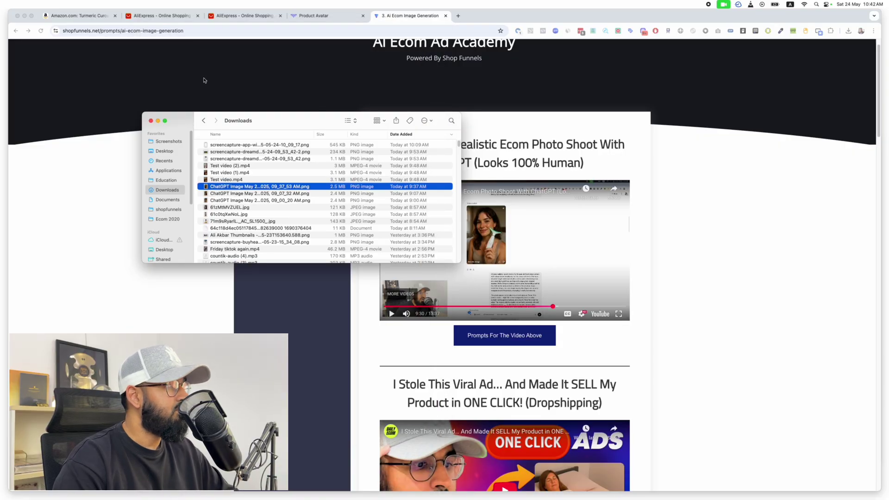
key("super+Tab")
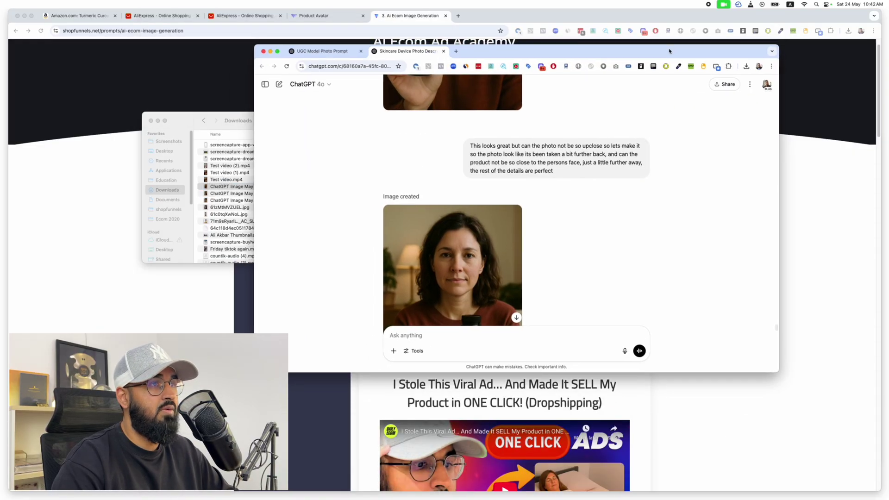
Review the UGC Model Photo Prompt chat's generated images.
left_click(280, 85)
scroll(280, 69, "up", 2)
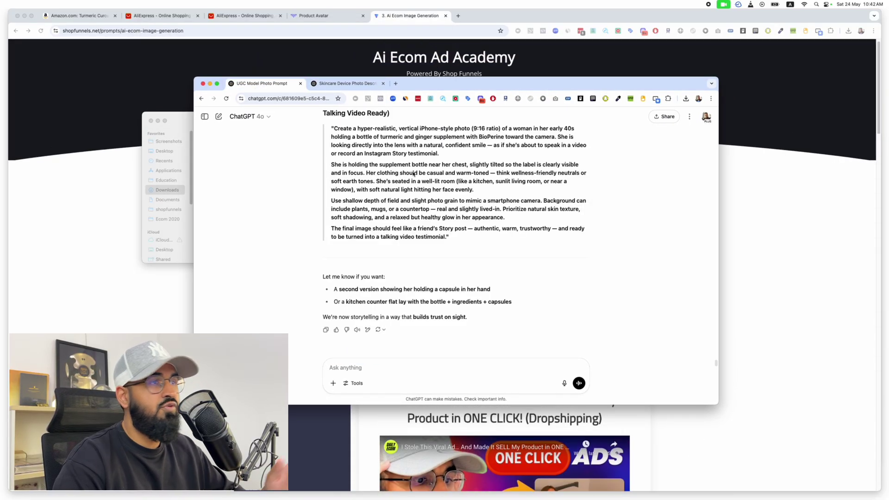
scroll(450, 227, "up", 3)
scroll(450, 227, "up", 5)
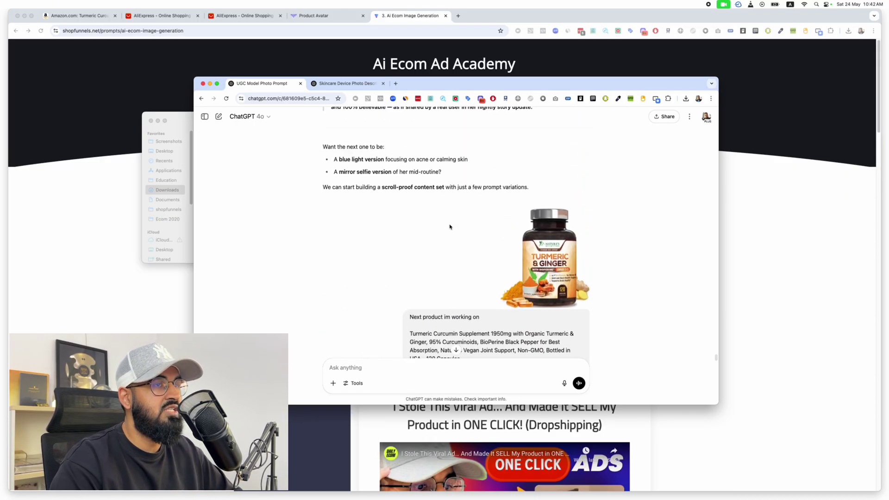
scroll(450, 227, "down", 3)
scroll(450, 226, "down", 5)
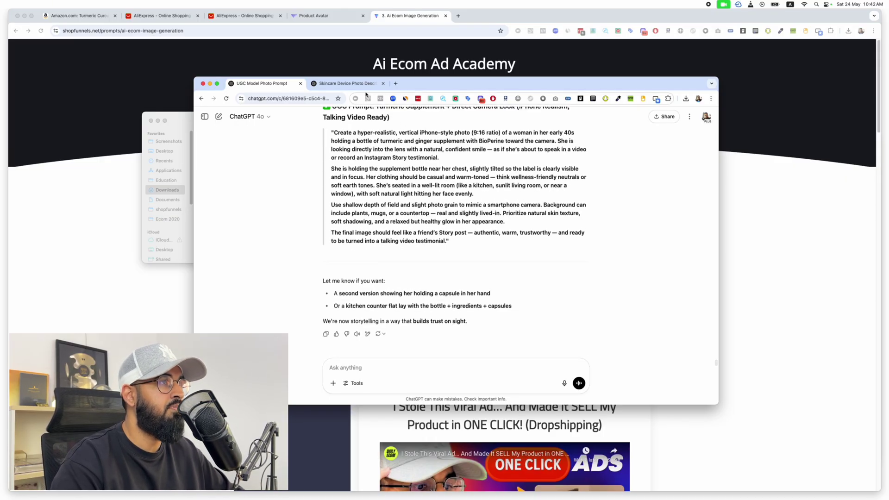
Scroll the bottle-images chat to the latest farther-back, neutral-expression woman image.
key("ctrl+Tab")
scroll(409, 189, "down", 3)
scroll(409, 189, "down", 10)
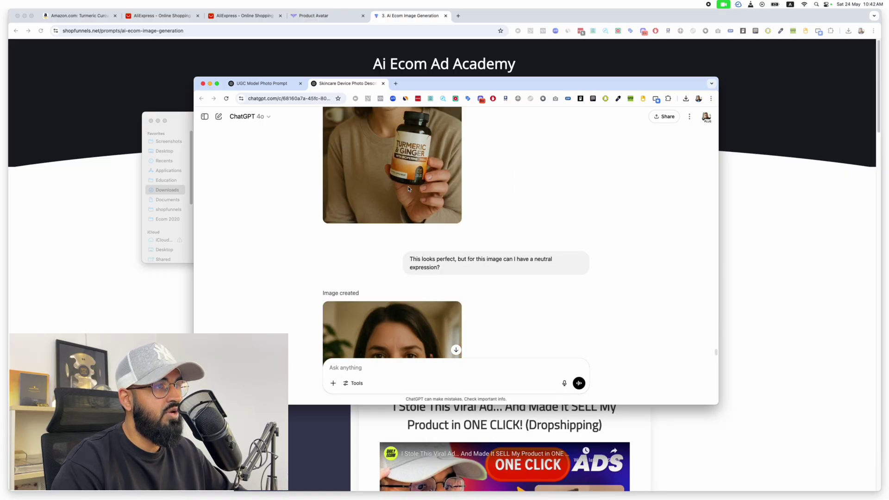
scroll(409, 189, "down", 10)
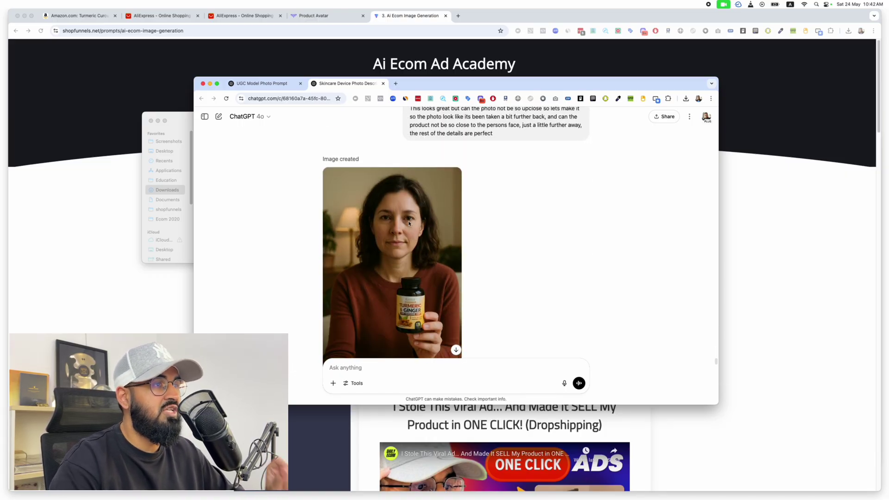
scroll(407, 254, "up", 3)
scroll(452, 247, "up", 5)
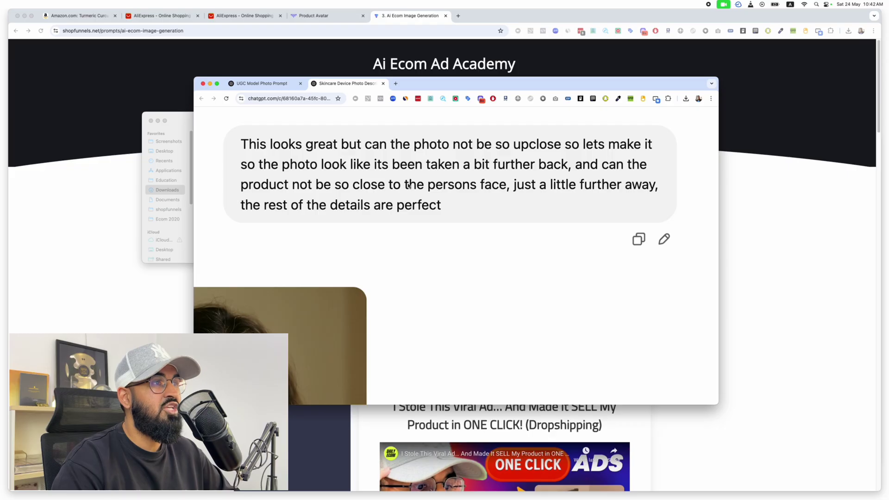
scroll(408, 170, "down", 5)
scroll(408, 170, "down", 3)
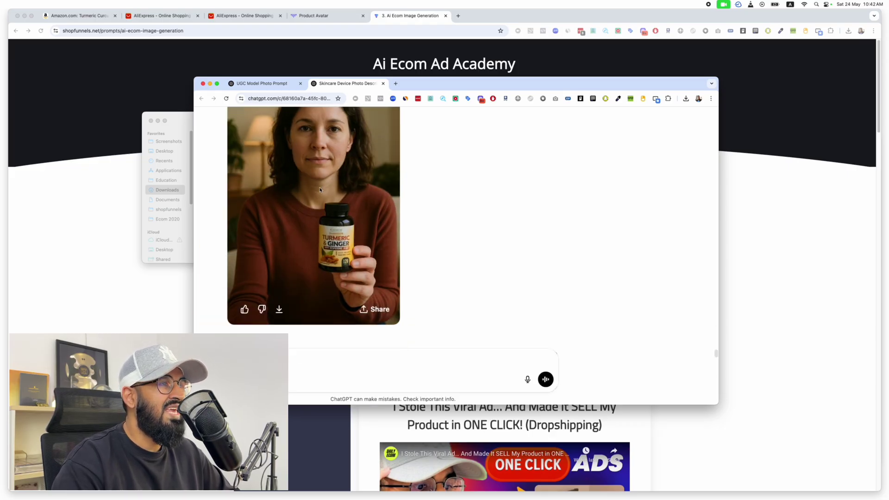
scroll(338, 218, "up", 3)
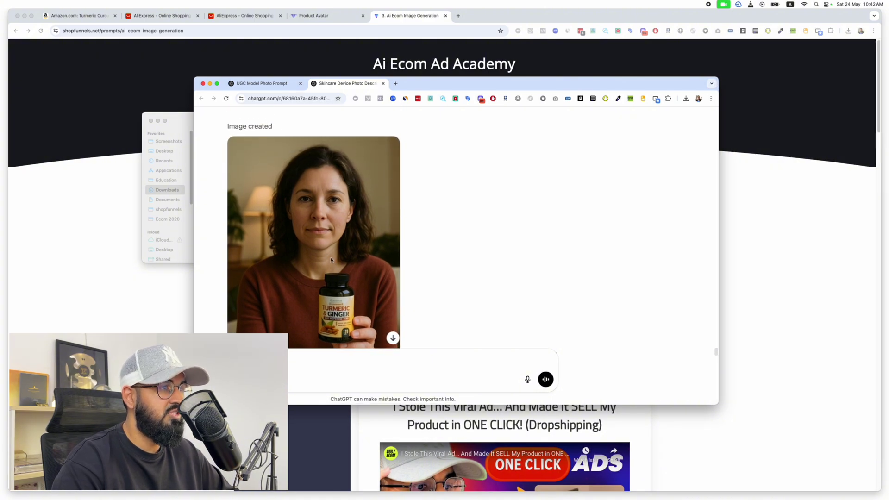
scroll(322, 244, "down", 1)
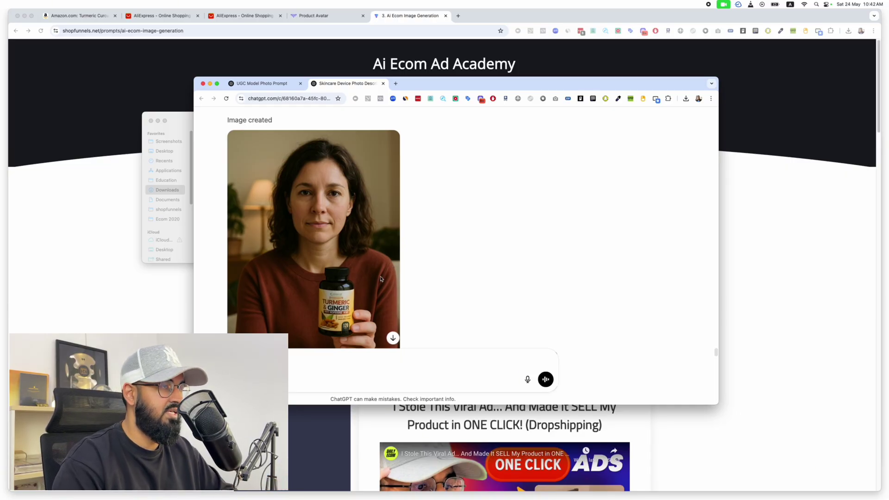
scroll(680, 256, "down", 5)
key("super+grave")
On Product Avatar, upload the neutral-expression ChatGPT PNG from Downloads as My Photo.
key("ctrl+Up")
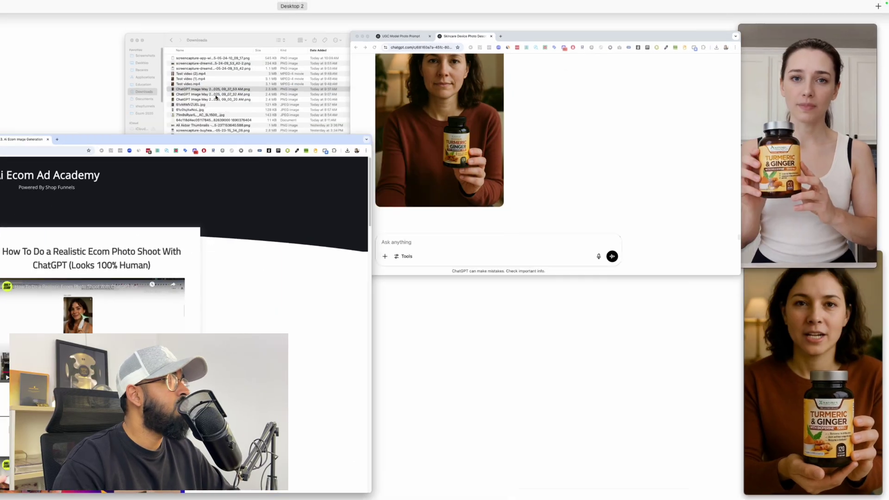
left_click(241, 237)
left_click(333, 18)
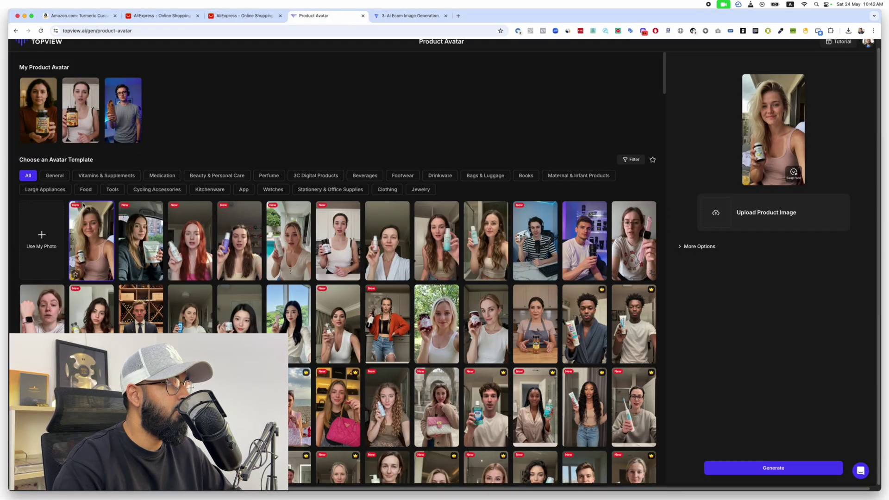
left_click(42, 240)
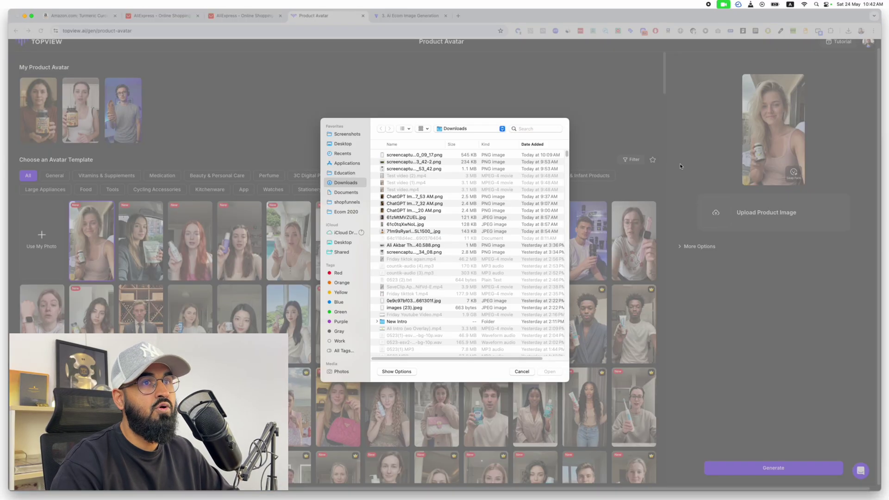
left_click(411, 203)
key("Up")
key("space")
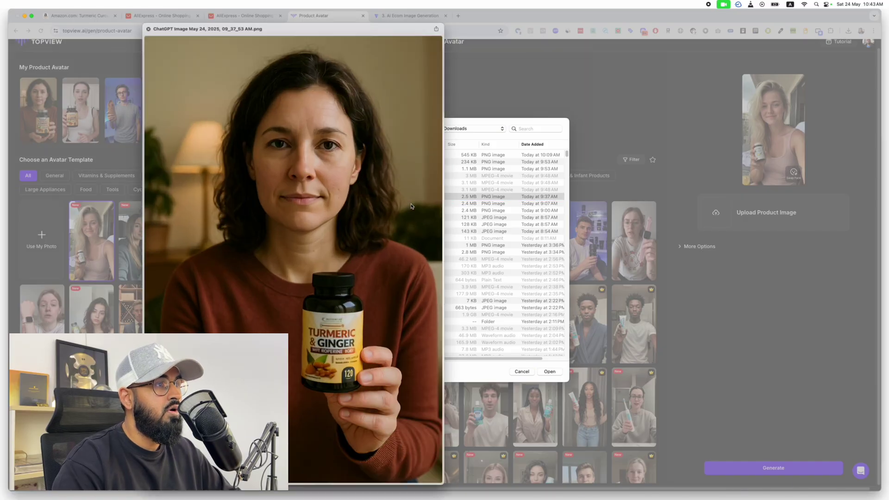
key("space")
left_click(553, 374)
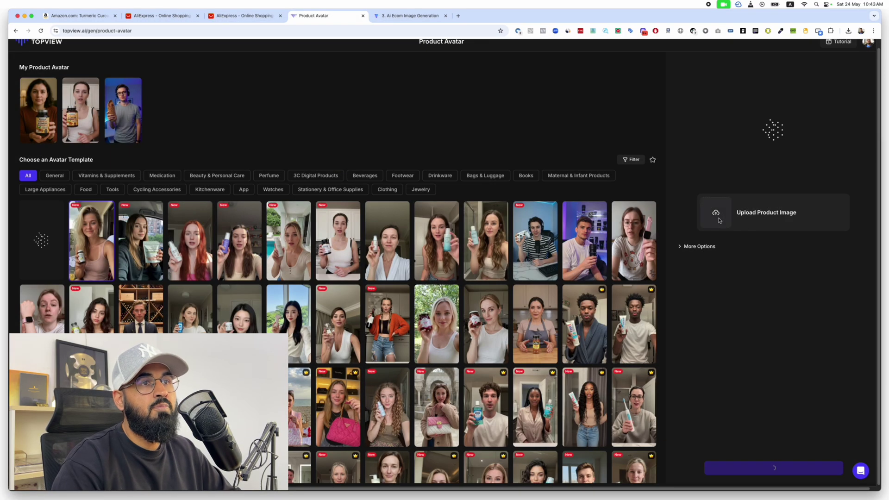
Upload the Turmeric & Ginger bottle JPG as the product image.
left_click(741, 212)
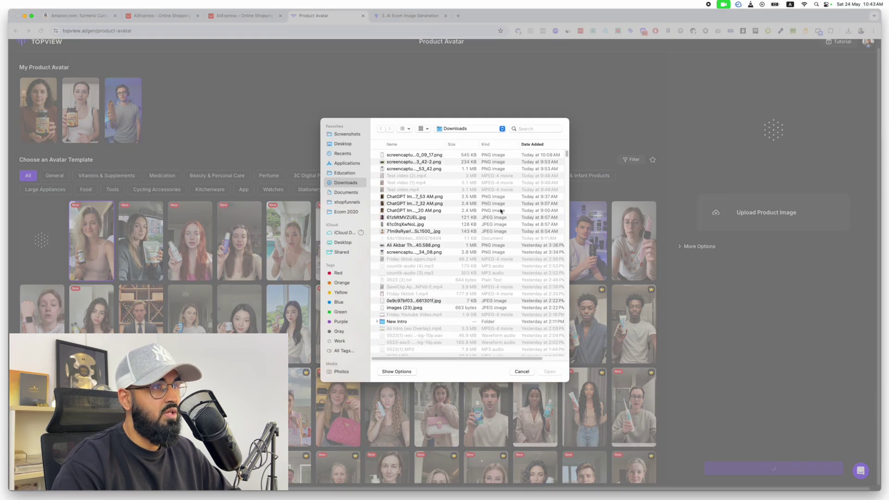
left_click(425, 232)
key("space")
key("space")
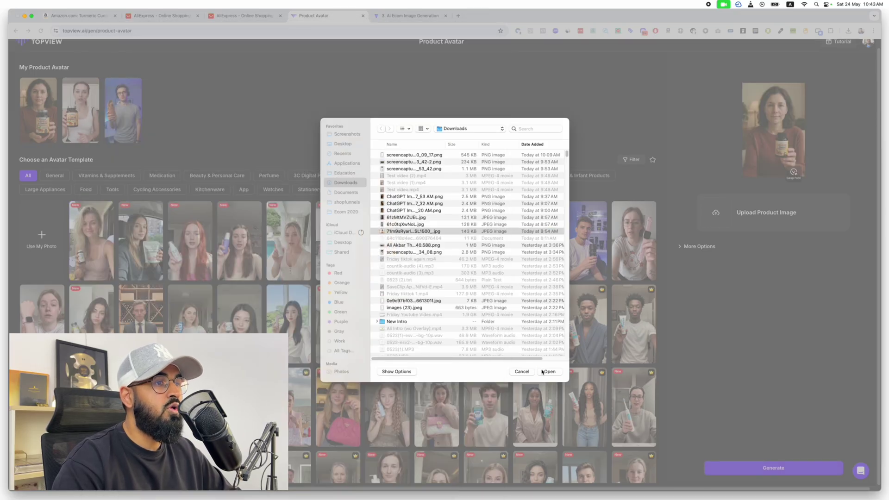
left_click(548, 373)
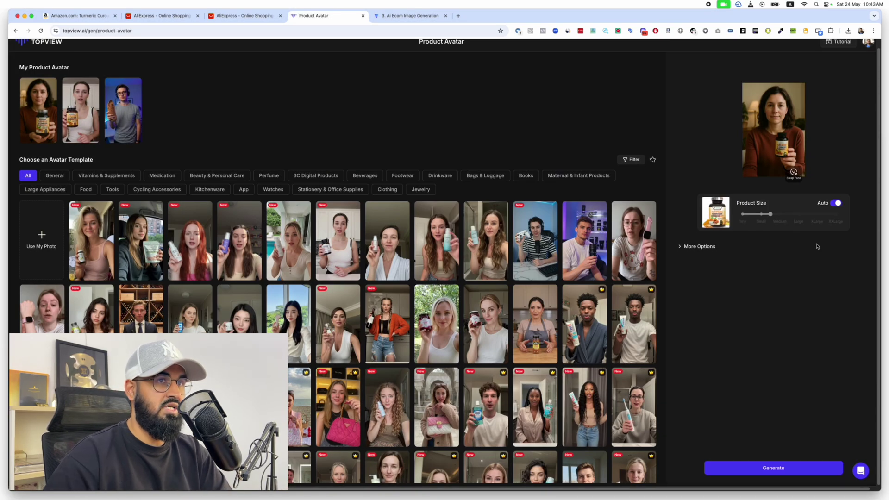
mouse_move(47, 131)
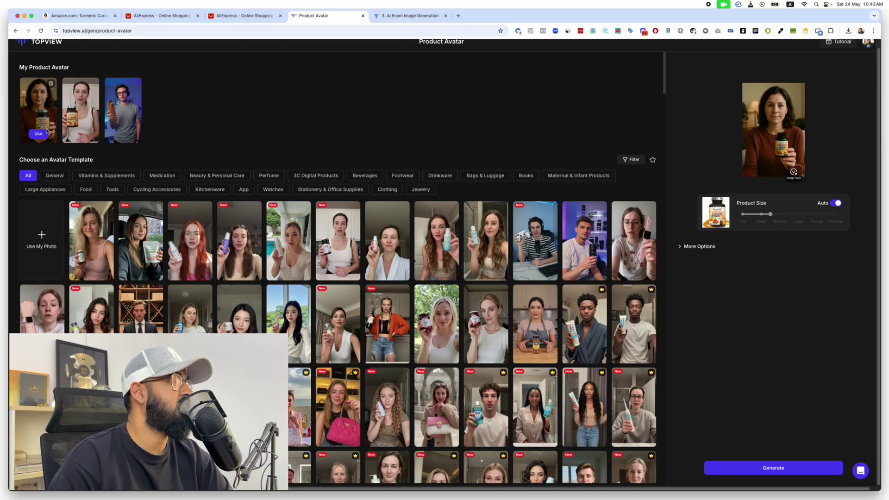
mouse_move(77, 109)
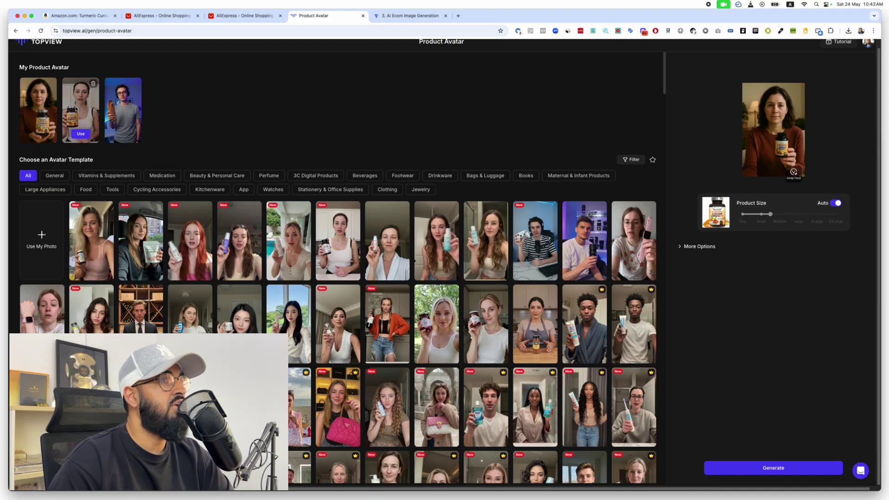
mouse_move(46, 99)
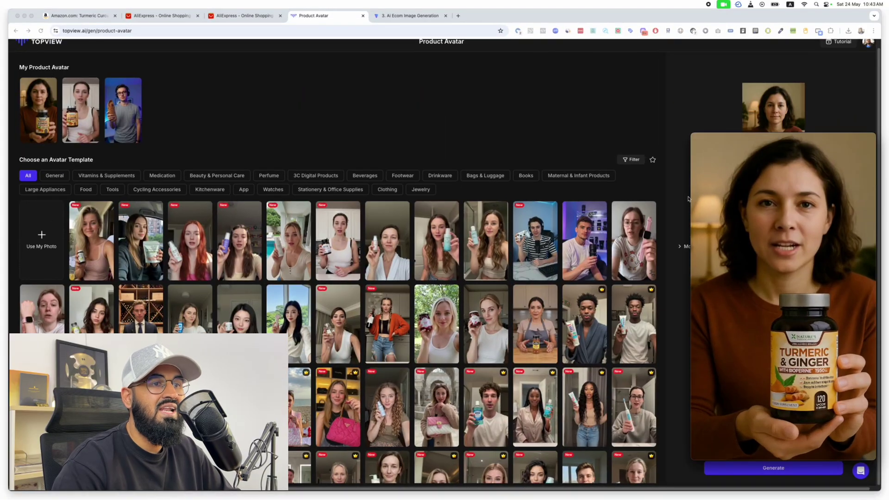
mouse_move(755, 191)
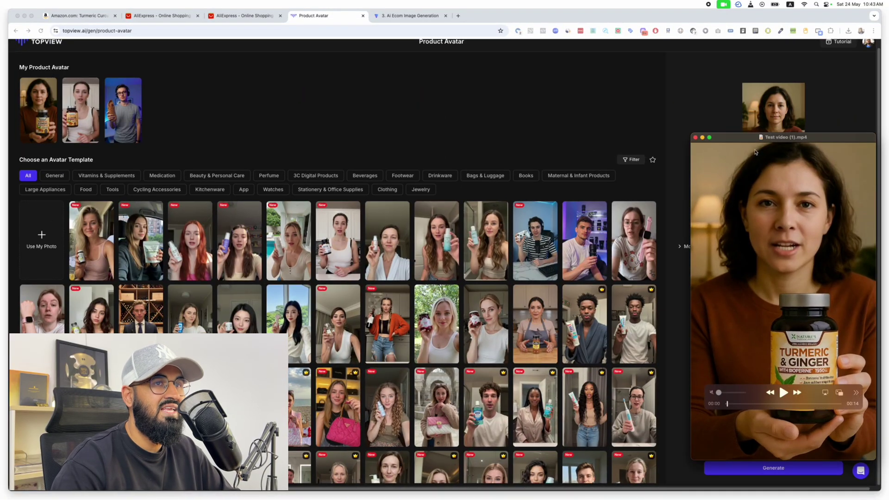
left_click_drag(755, 152, 609, 133)
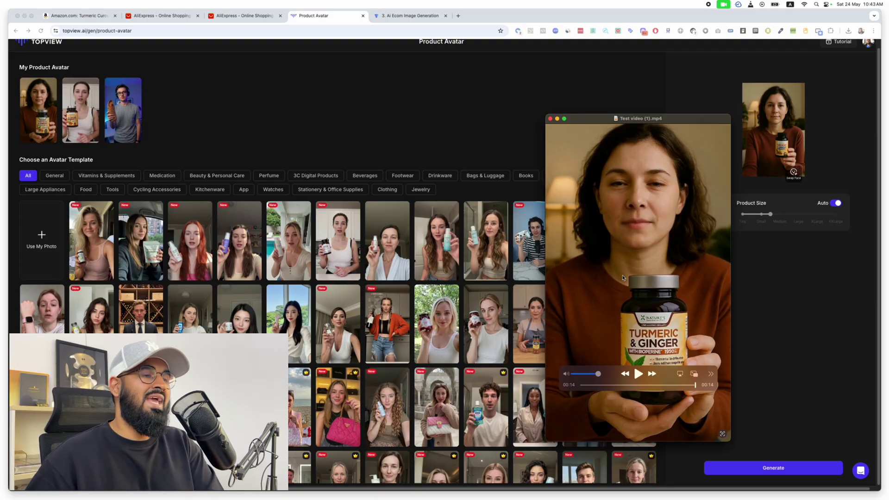
key("super+w")
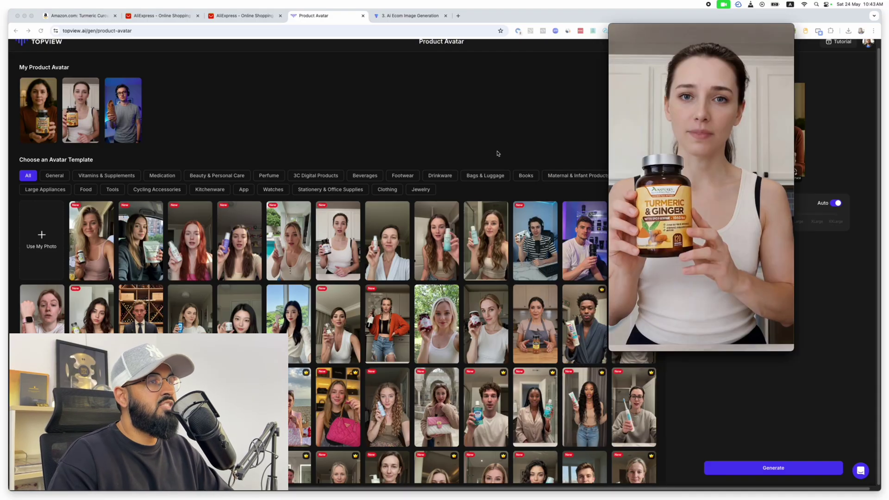
key("super+w")
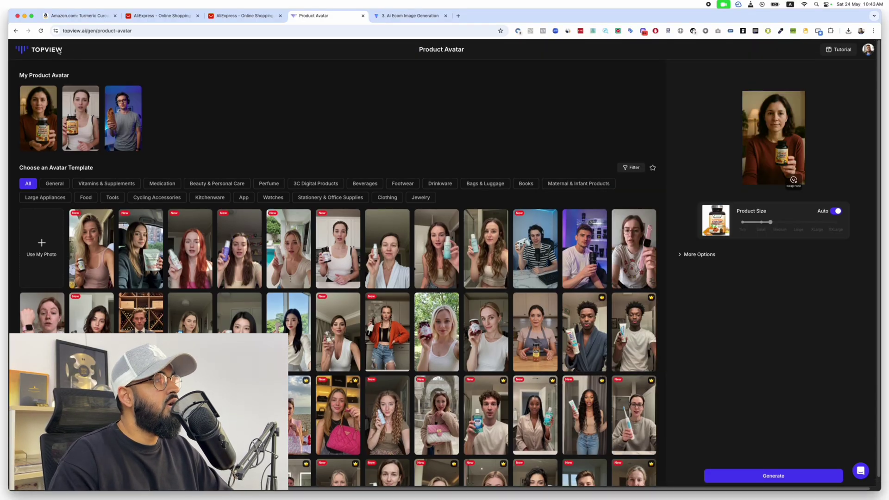
Go to the TopView dashboard home, then switch to the Ai Ecom Video Generation course tab.
left_click(58, 51)
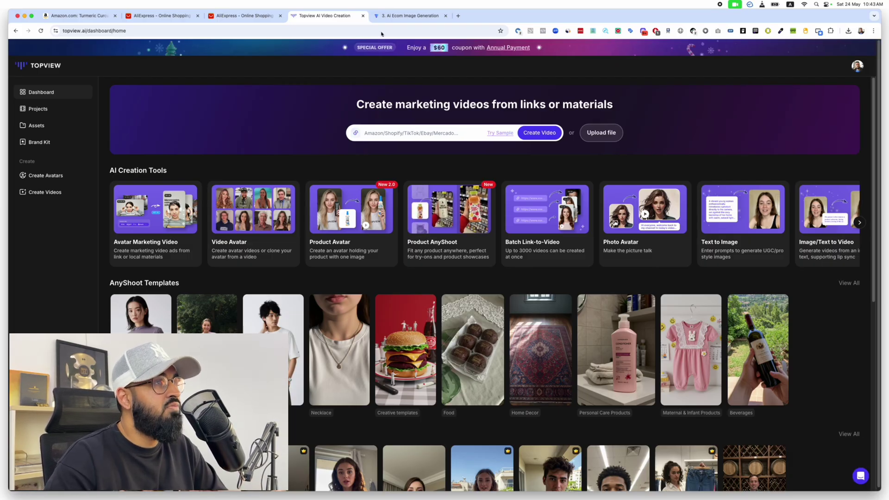
left_click(405, 15)
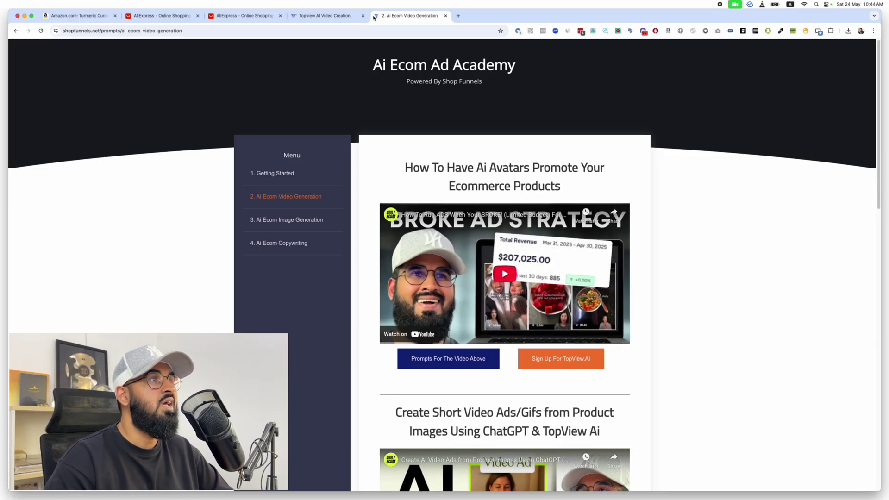
Return to the TopView AI Video Creation dashboard tab.
left_click(342, 16)
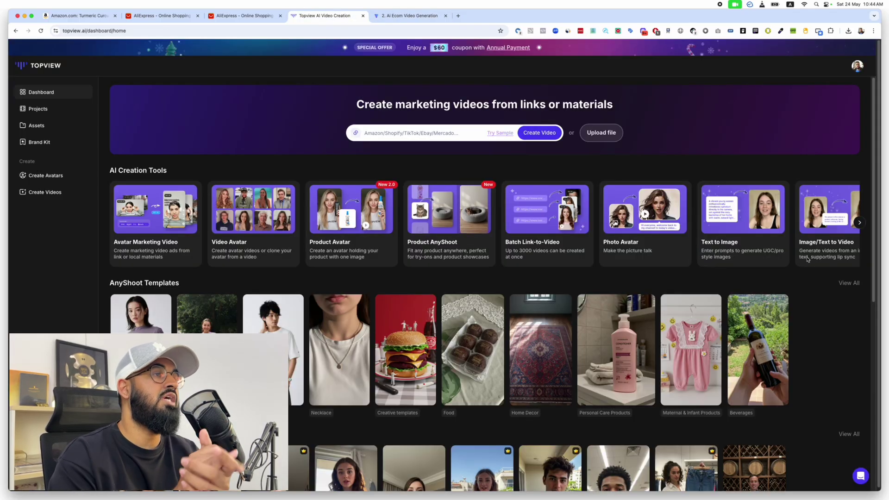